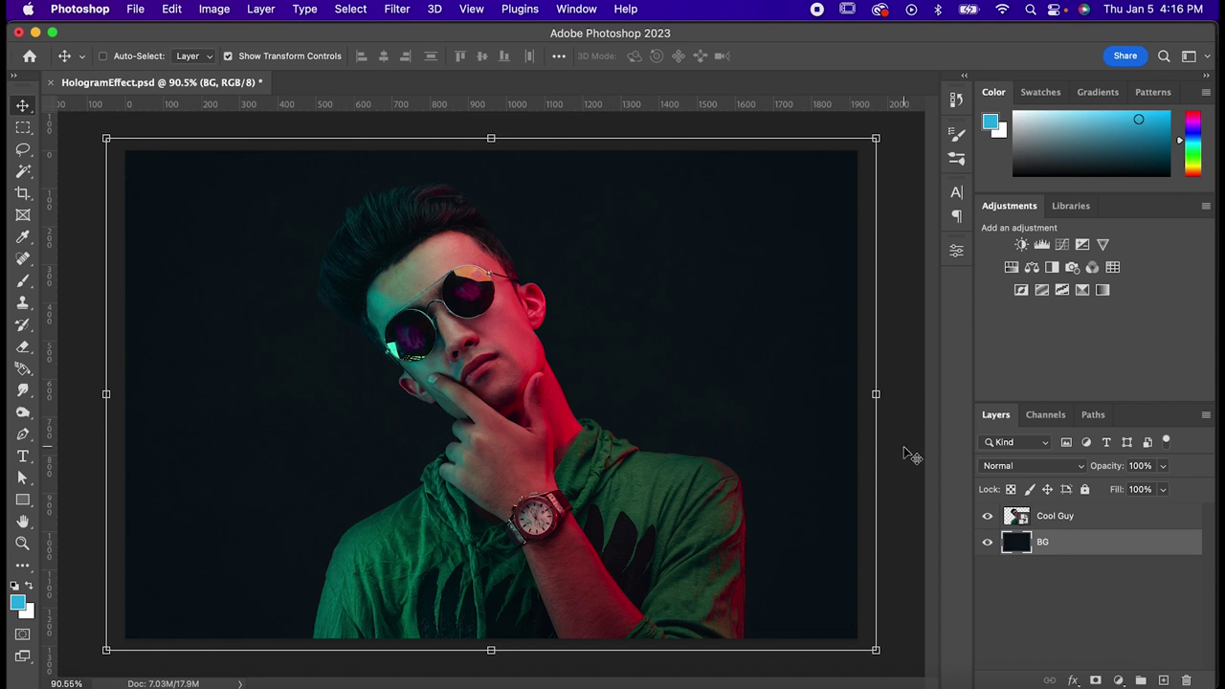
- Add a new empty layer and place it below the Cool Guy portrait
click(998, 518)
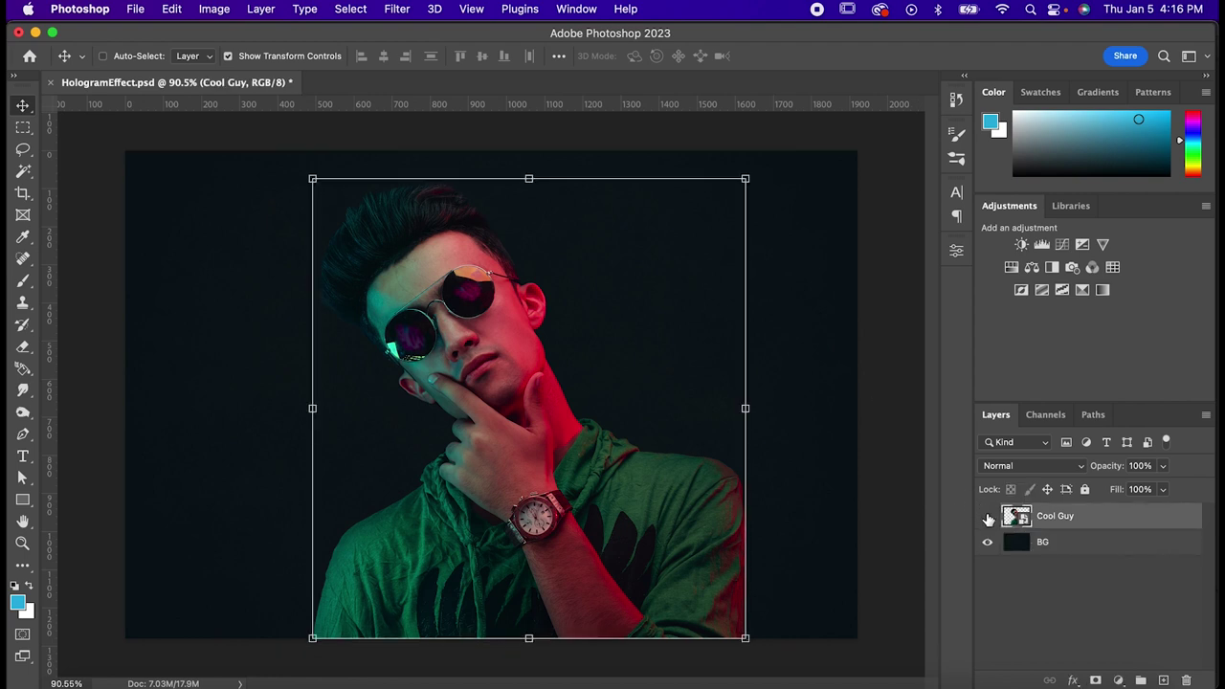
click(987, 516)
click(988, 516)
click(1163, 680)
drag(1116, 521, 1118, 561)
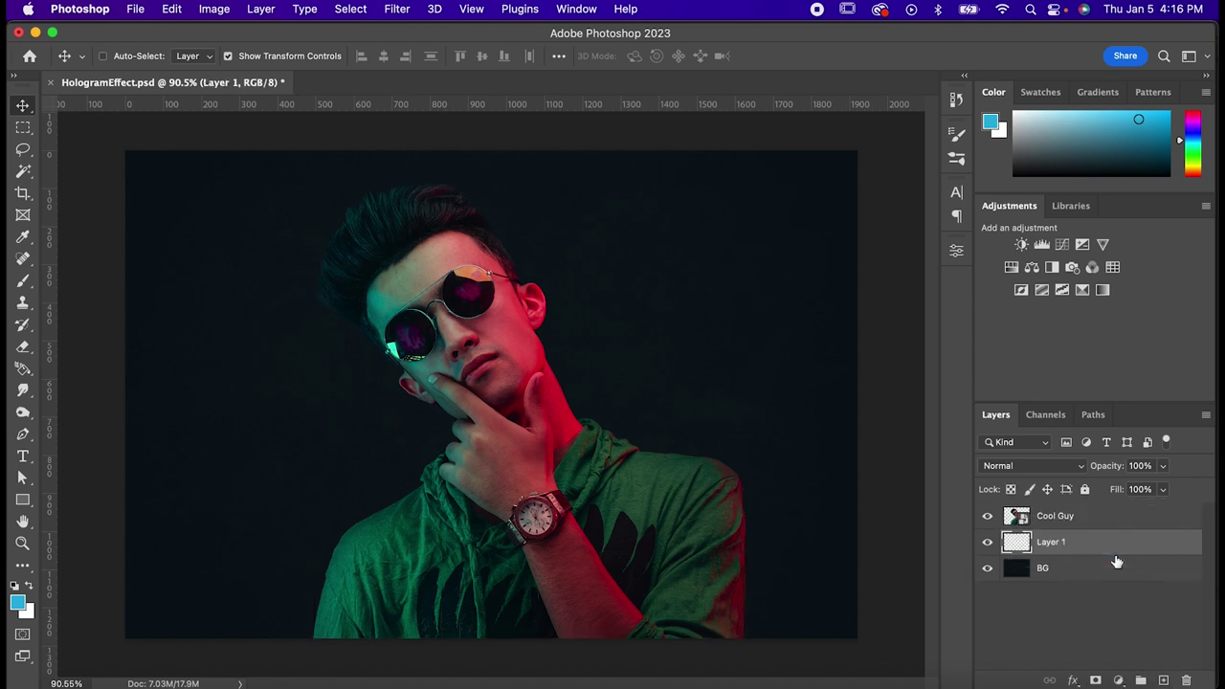
- Fill the new layer with white
click(170, 9)
click(230, 265)
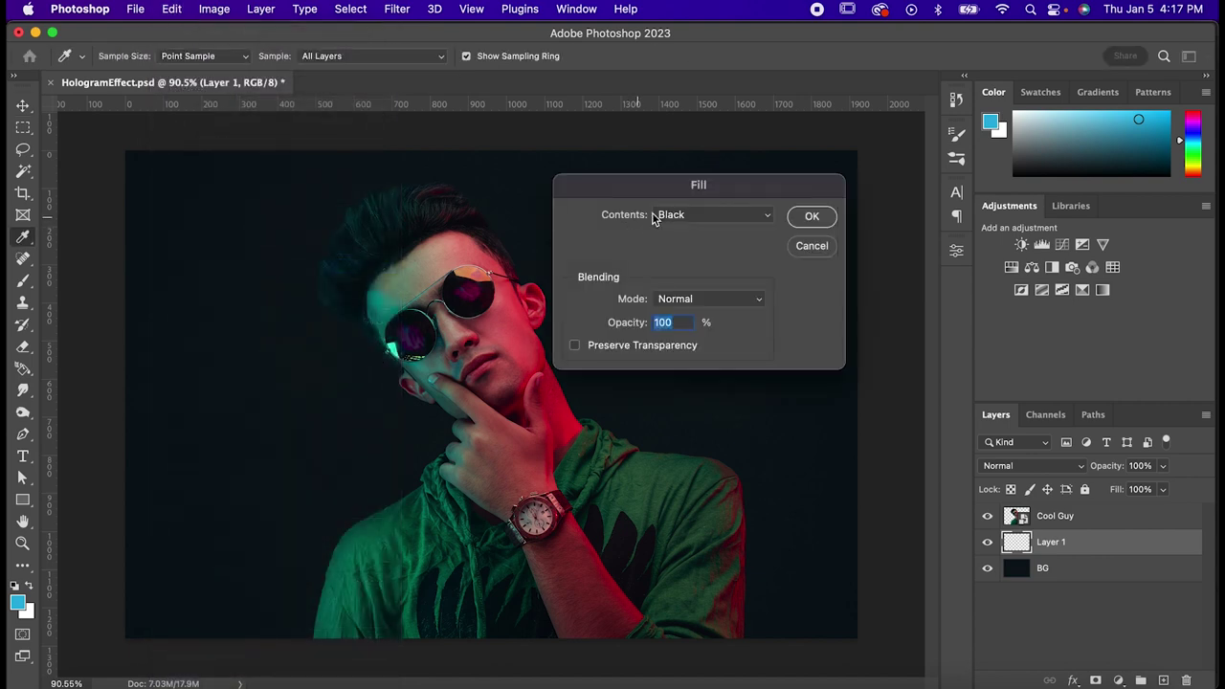
click(655, 217)
click(677, 249)
key(Return)
key(v)
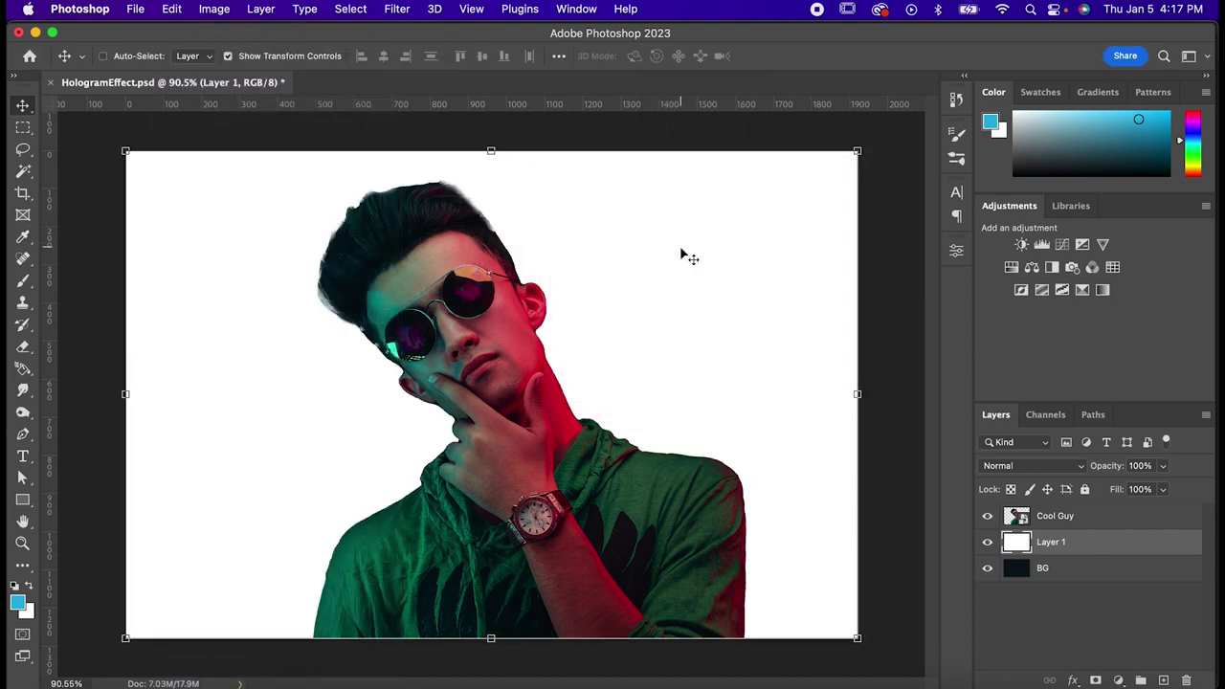
- Apply a Line-type Halftone Pattern at size 2 and contrast 50 from the Filter Gallery
click(396, 8)
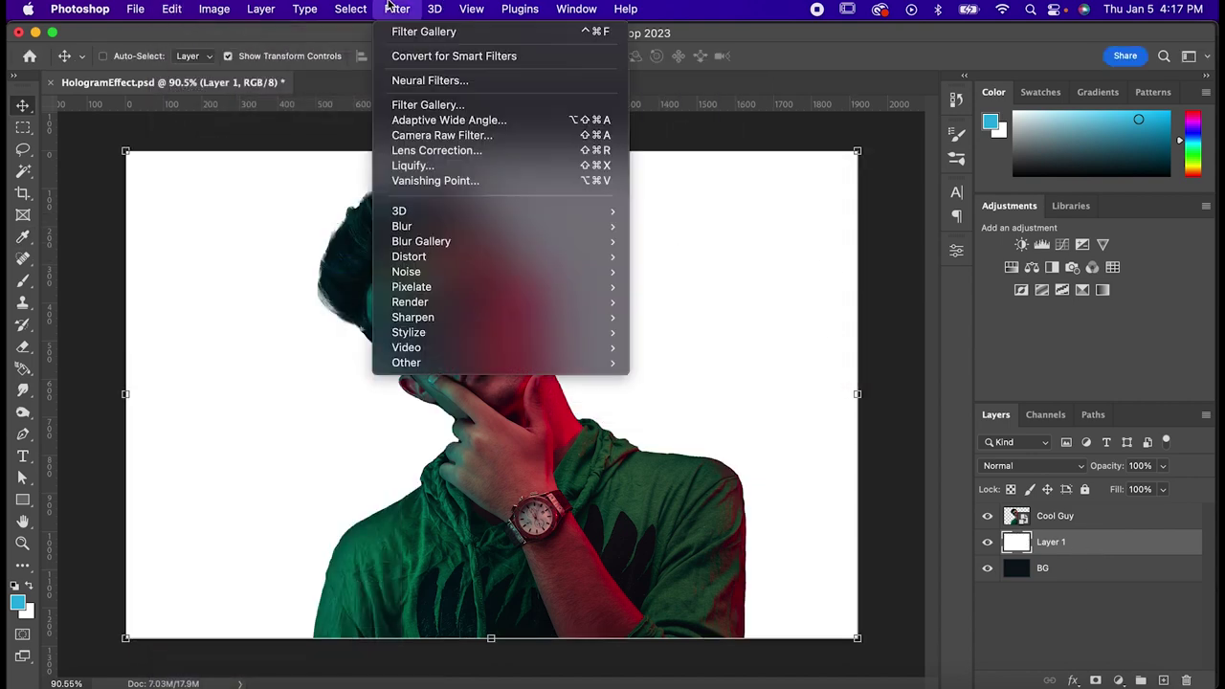
click(421, 101)
click(804, 268)
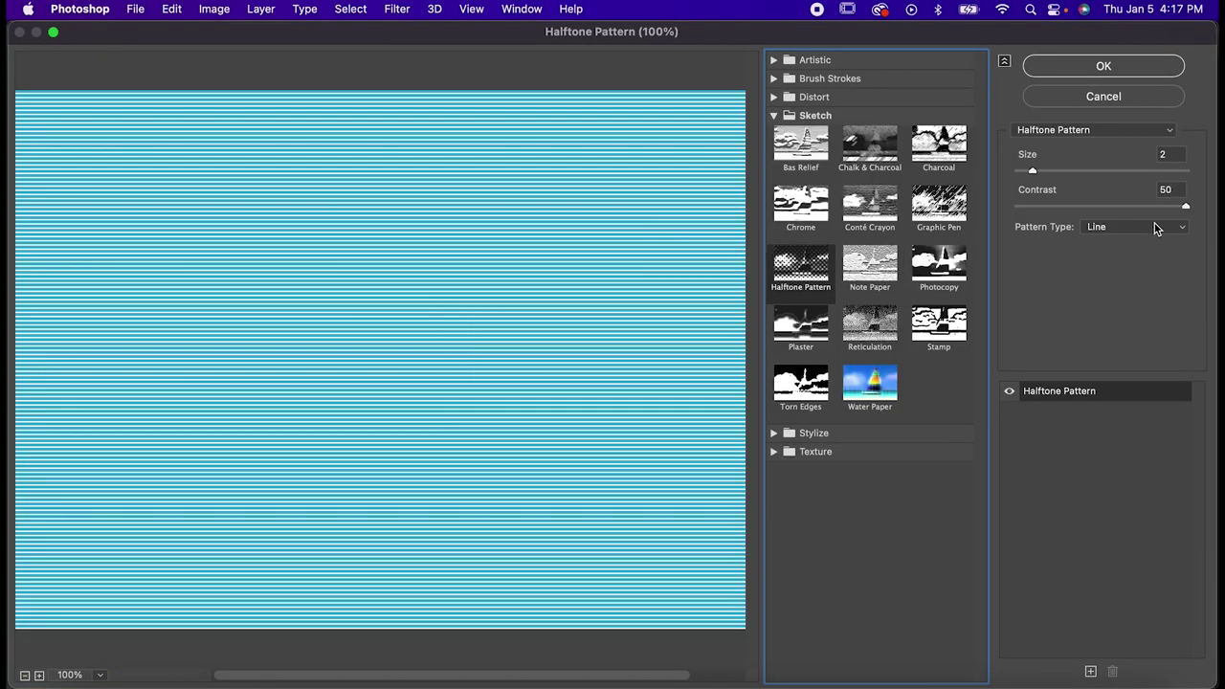
click(1169, 190)
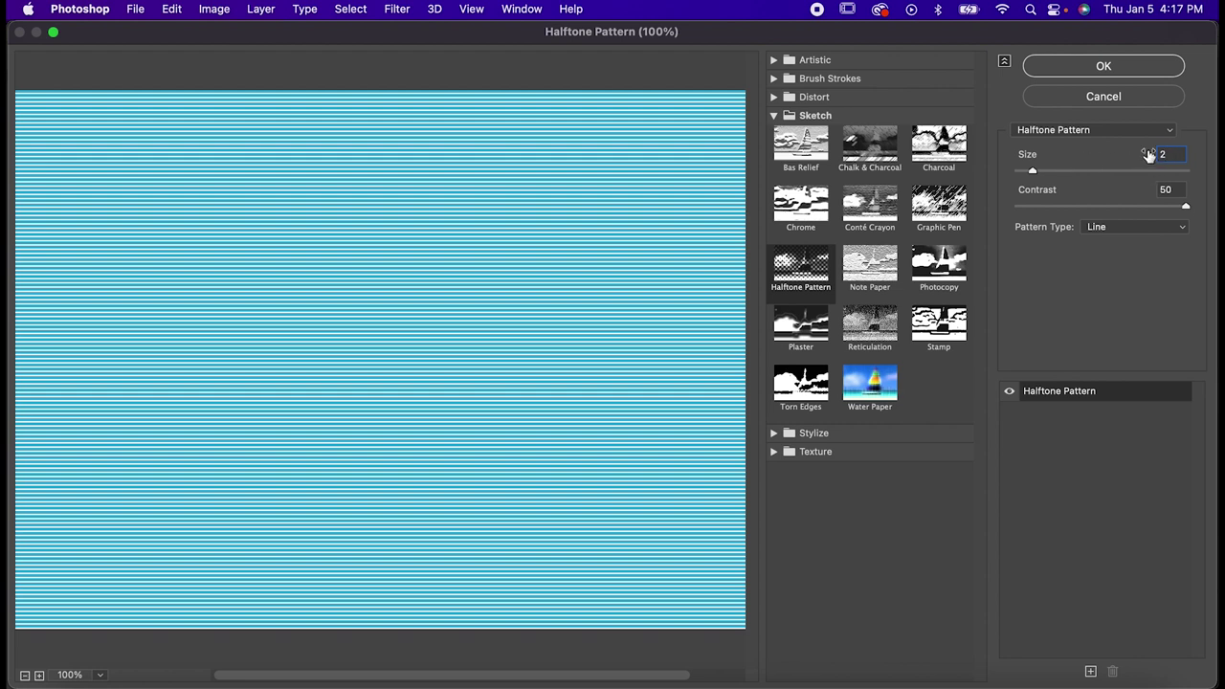
click(1143, 63)
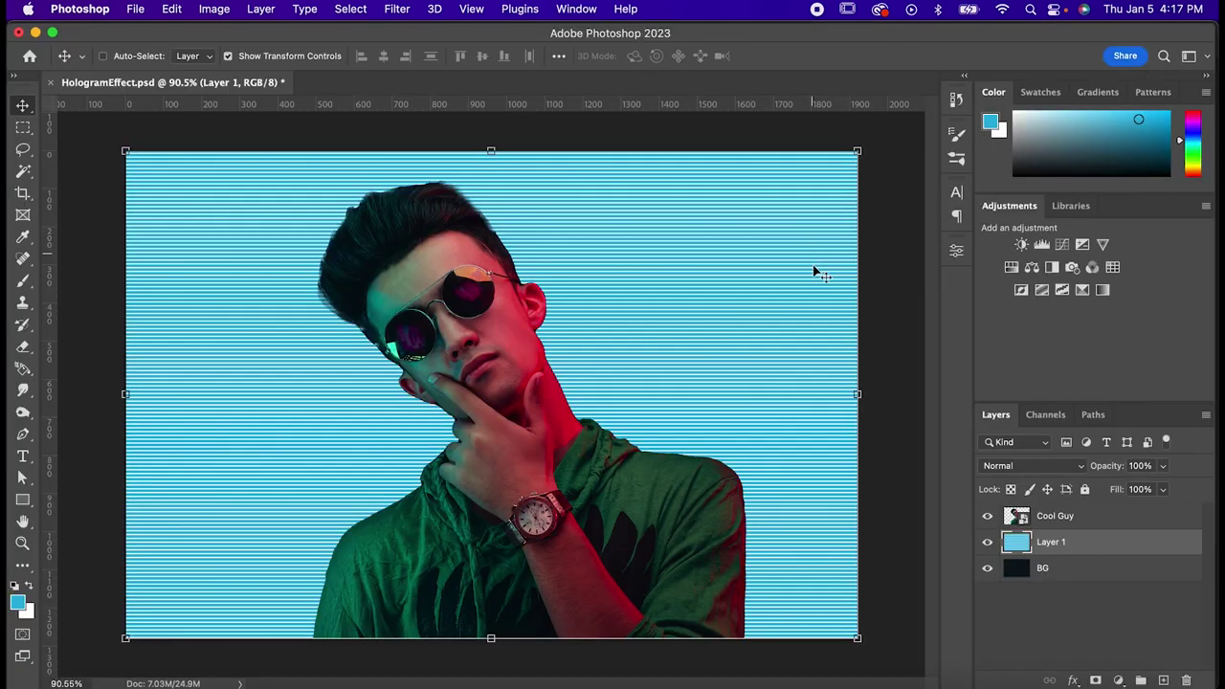
- Hide Cool Guy and mask the striped layer with a selection from the Red channel
click(988, 515)
click(1045, 415)
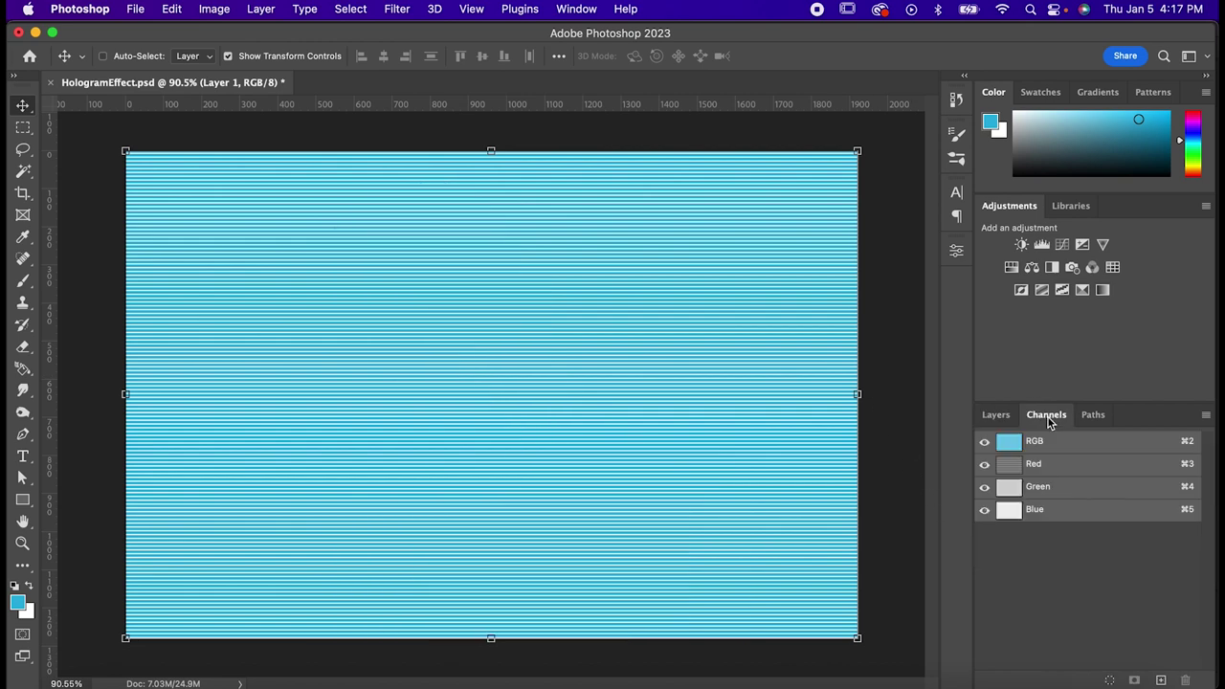
drag(1013, 461, 1008, 474)
super+click(1008, 471)
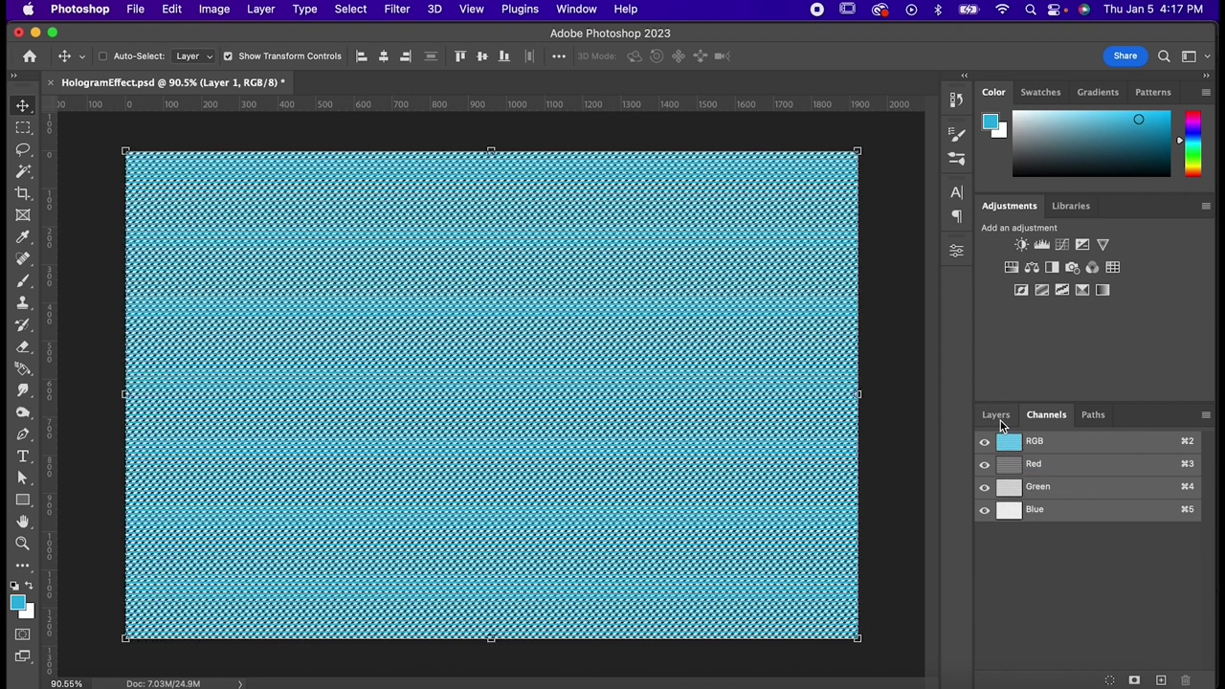
click(1000, 420)
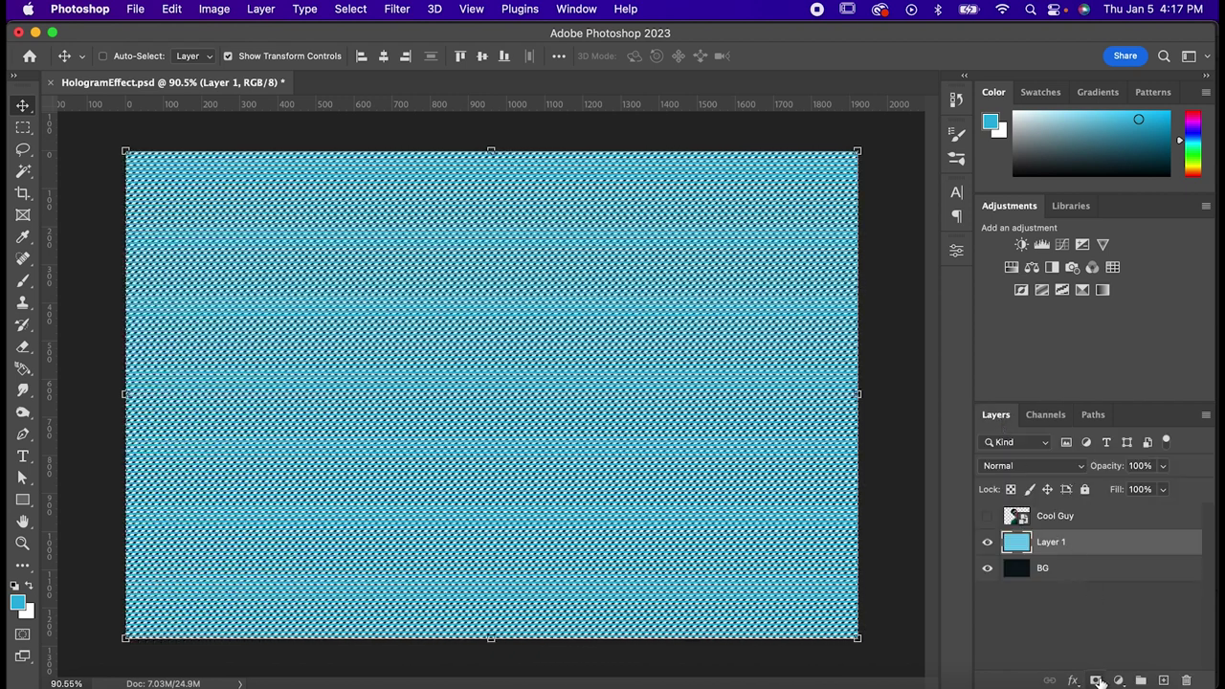
click(1096, 680)
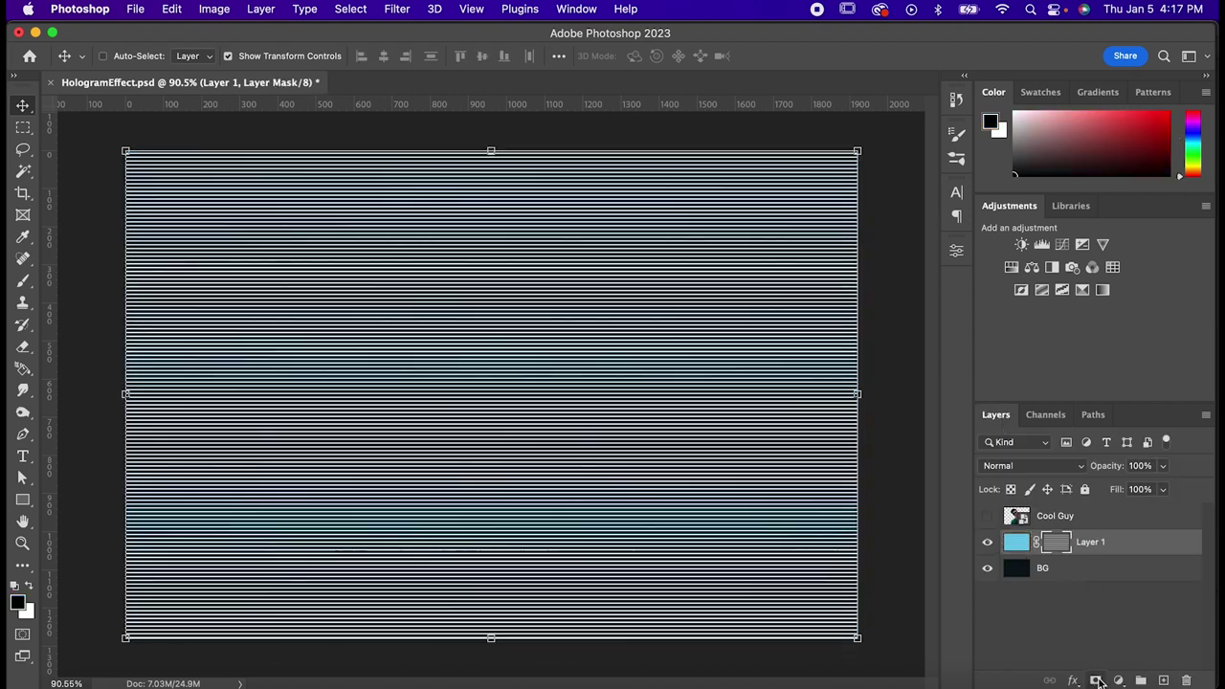
- Set the layer to Soft Light, rename it 'BG lines', and duplicate it
click(1039, 467)
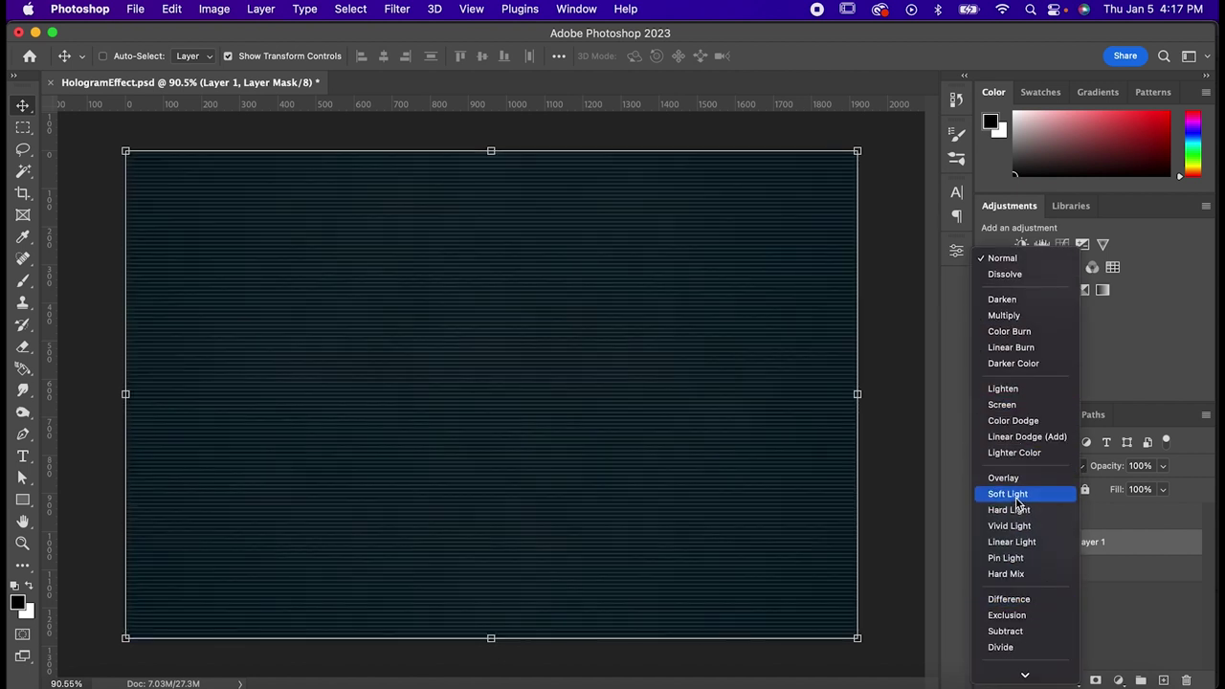
click(1016, 496)
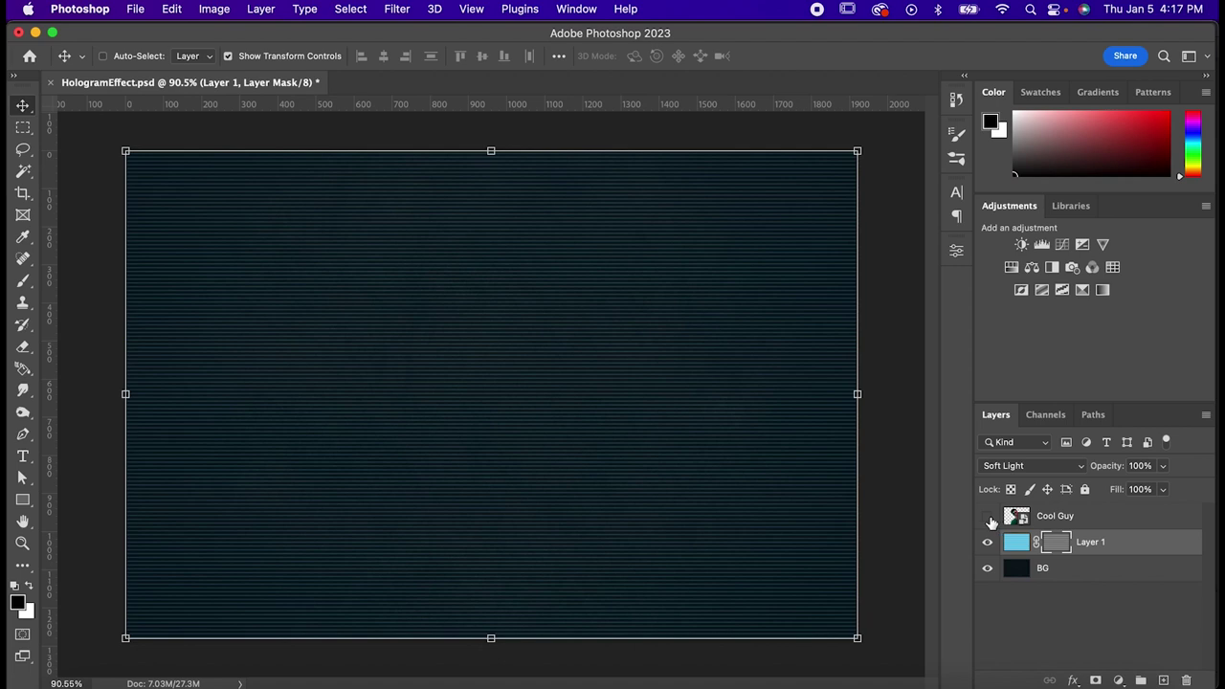
double_click(1089, 543)
text(B)
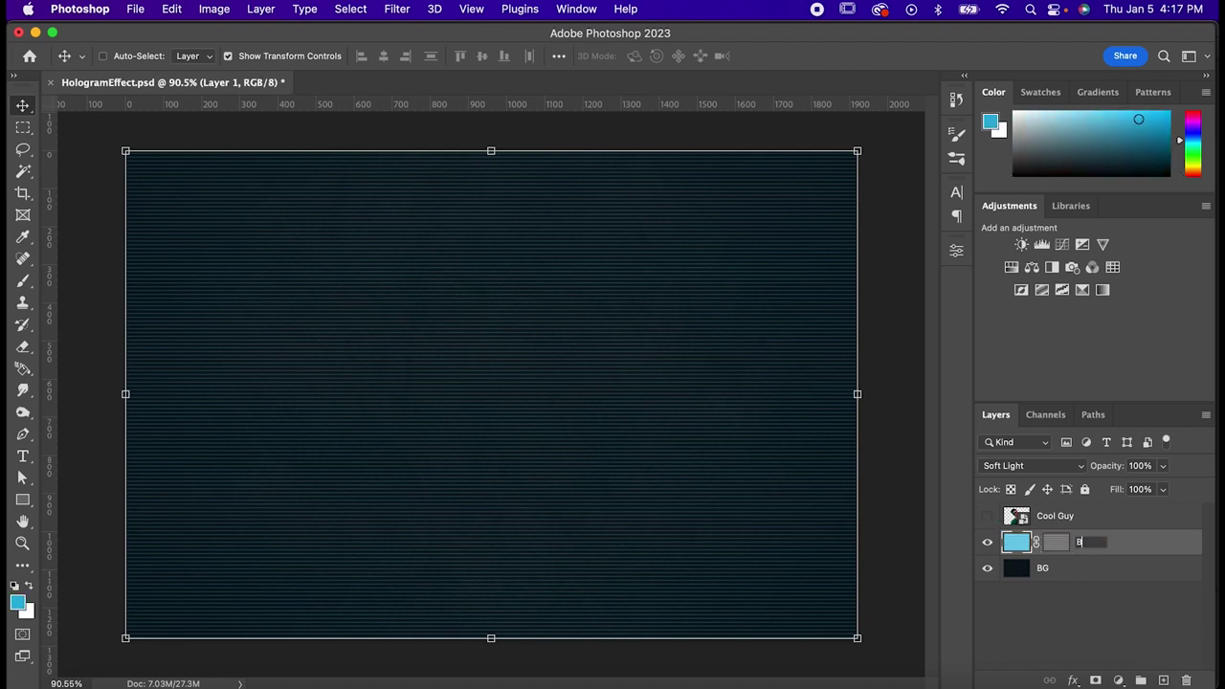
text(G lines)
key(Return)
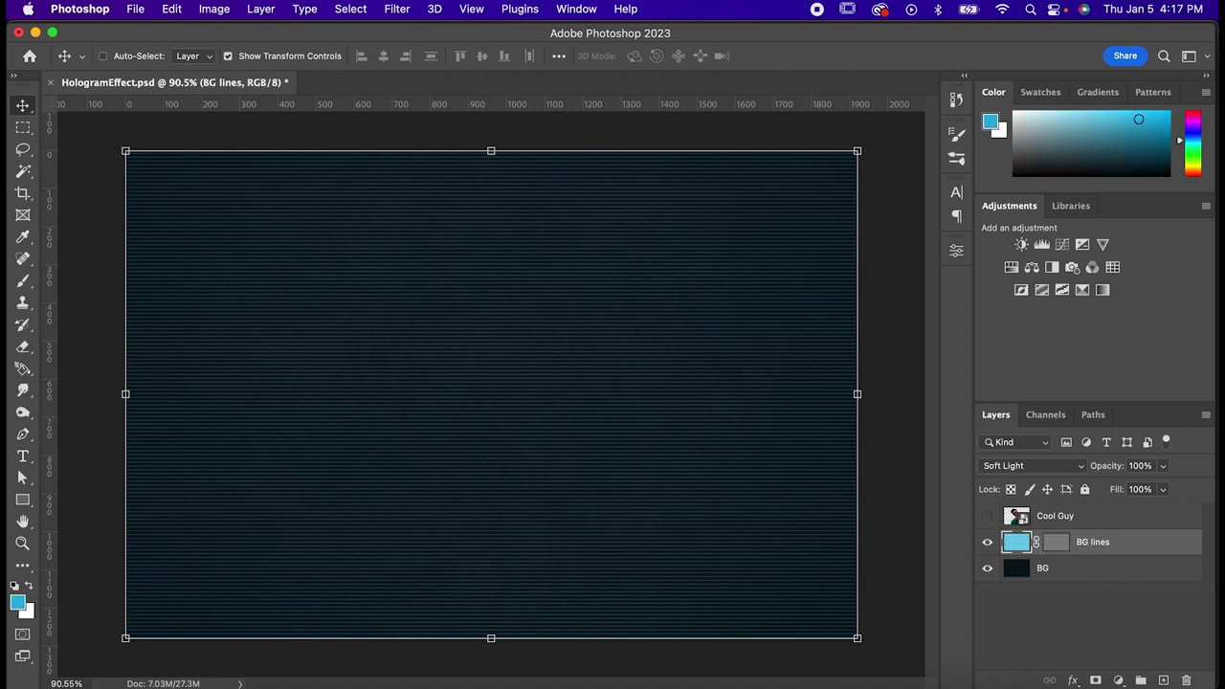
key(super+j)
- Move the lines copy above Cool Guy and delete its lines outside the man's outline
drag(1100, 542, 1100, 517)
click(988, 542)
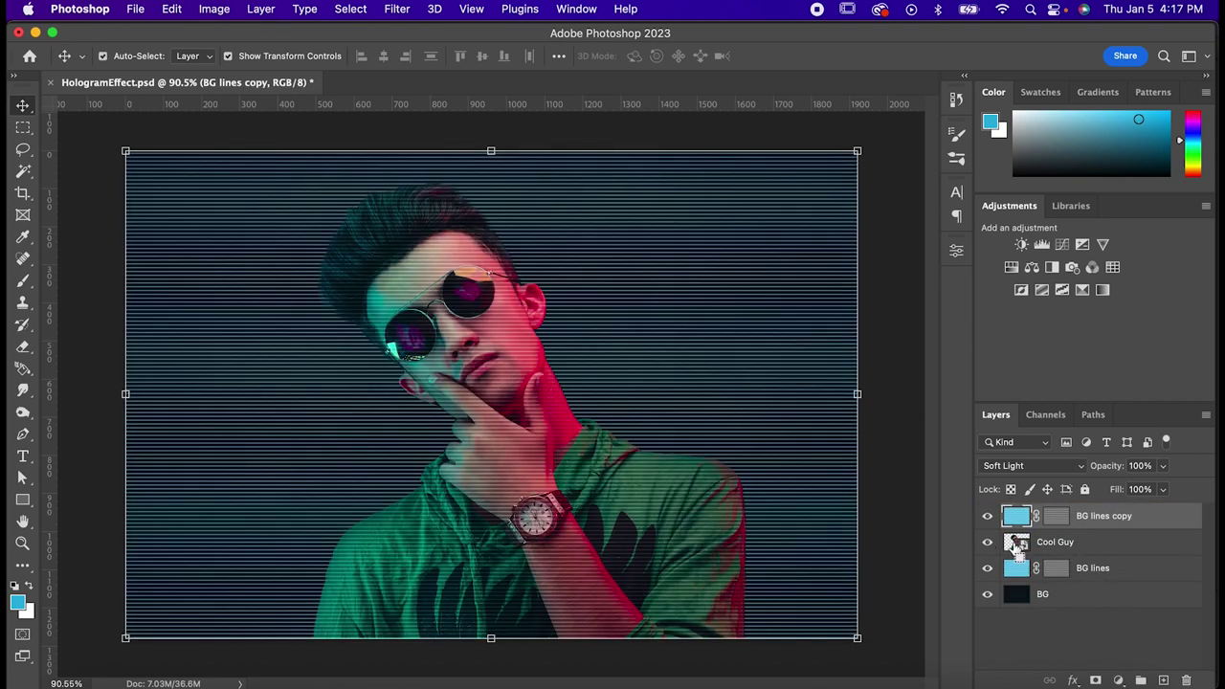
super+click(1017, 544)
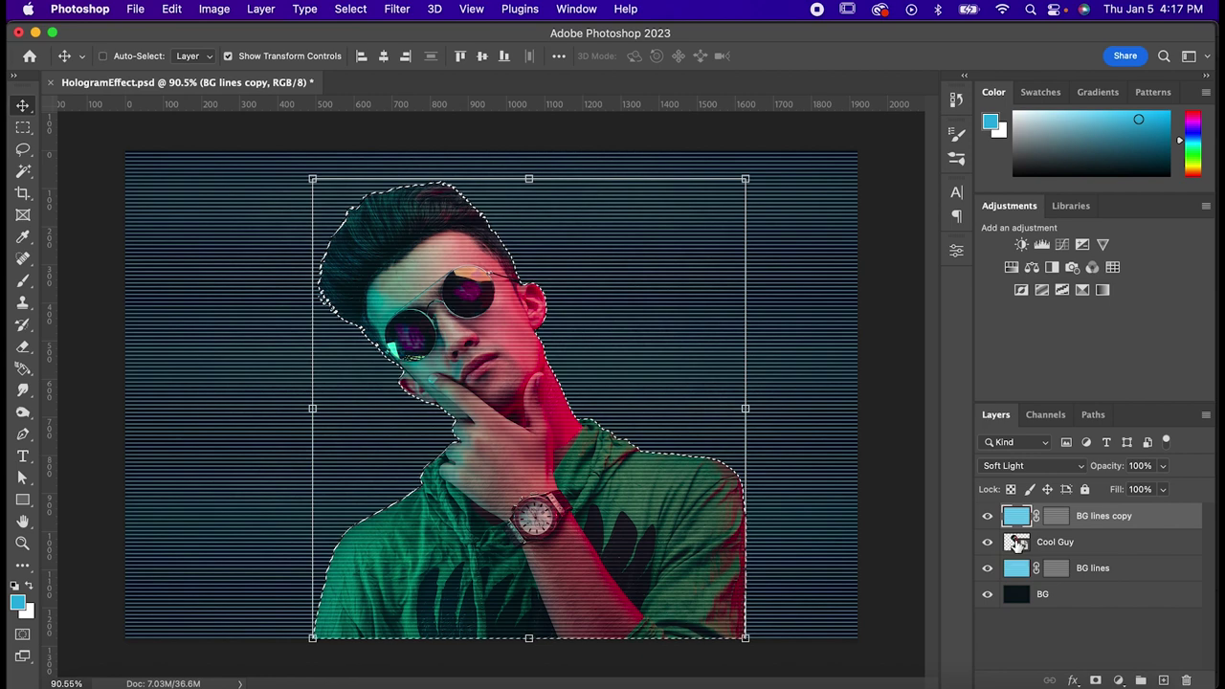
key(m)
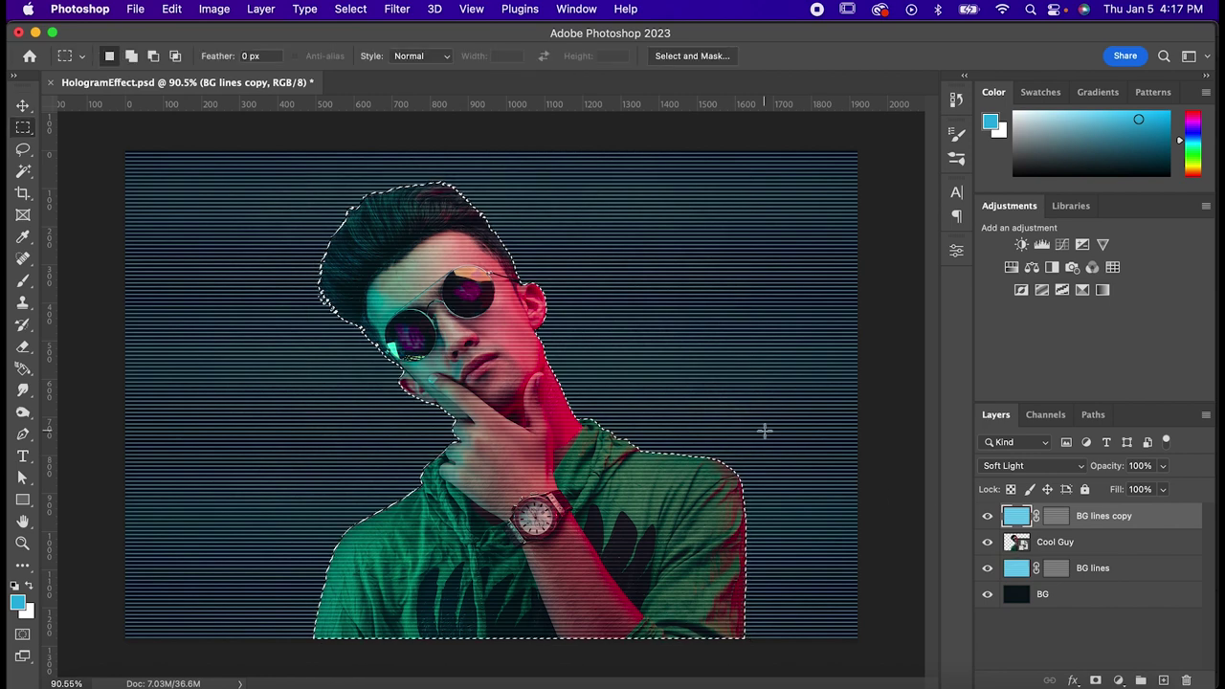
right_click(727, 421)
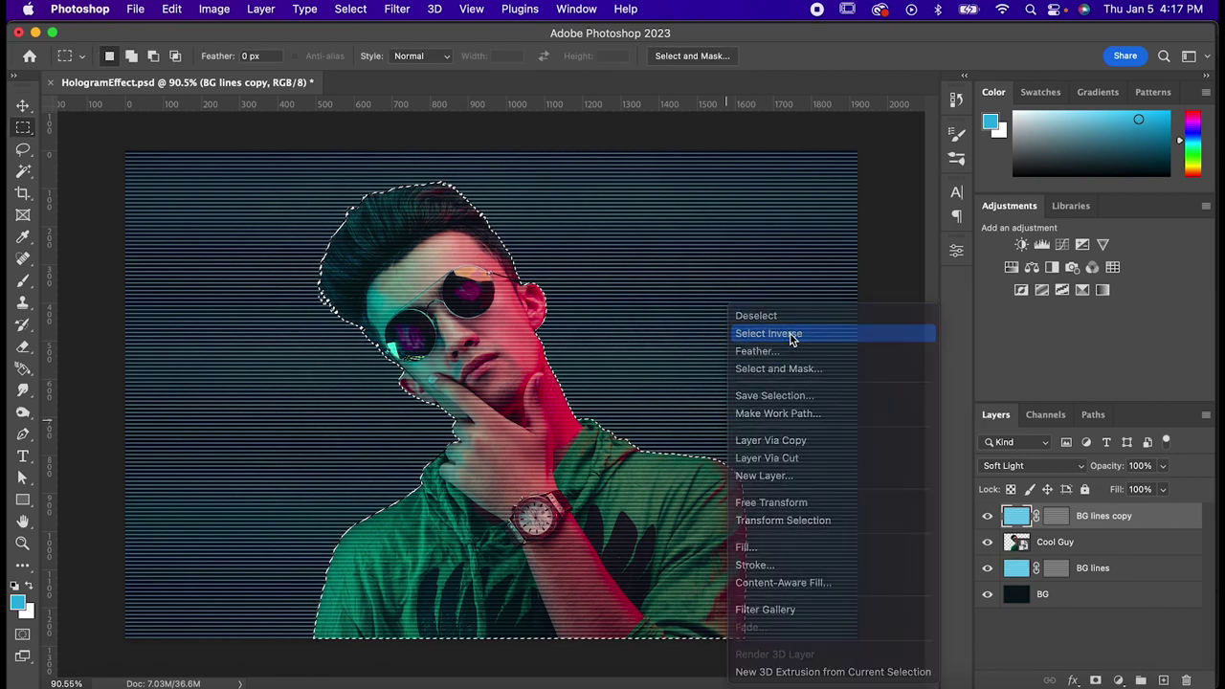
click(765, 331)
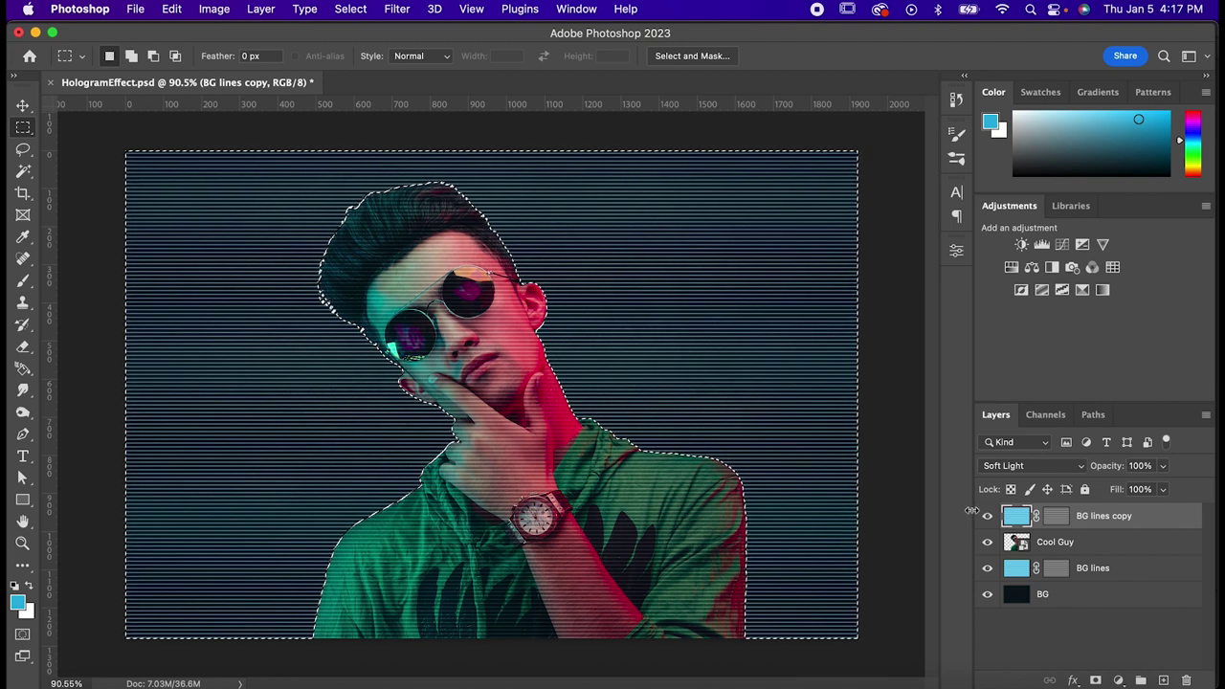
key(Delete)
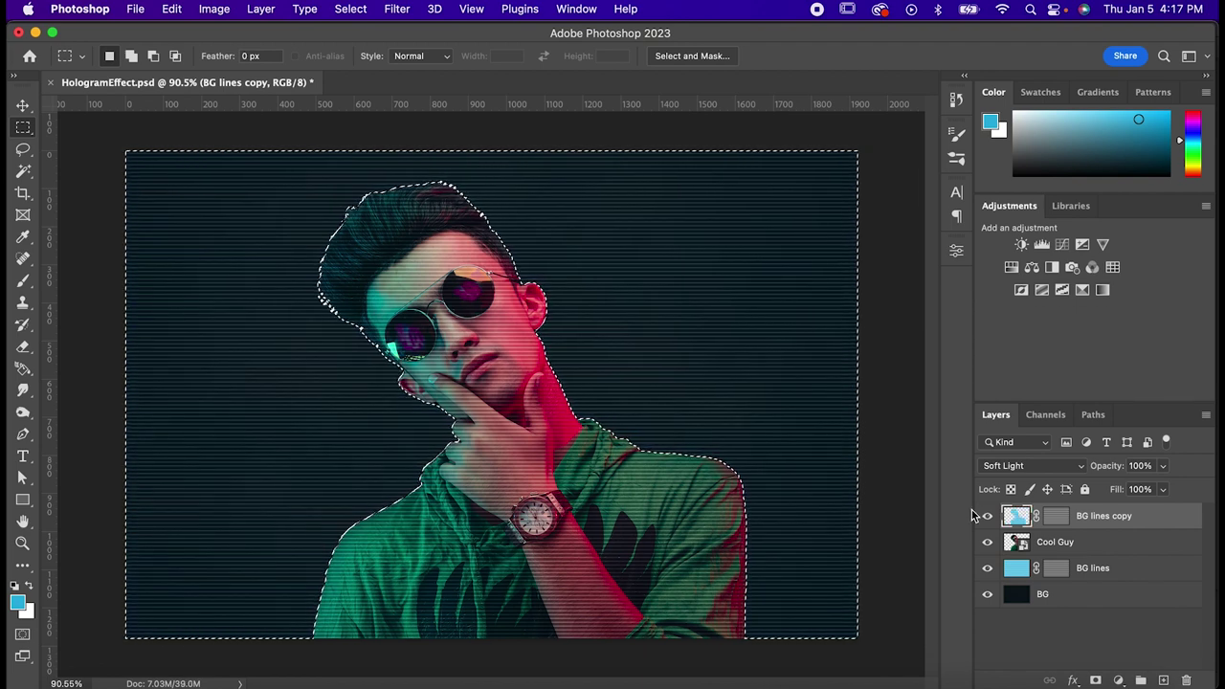
key(ctrl+d)
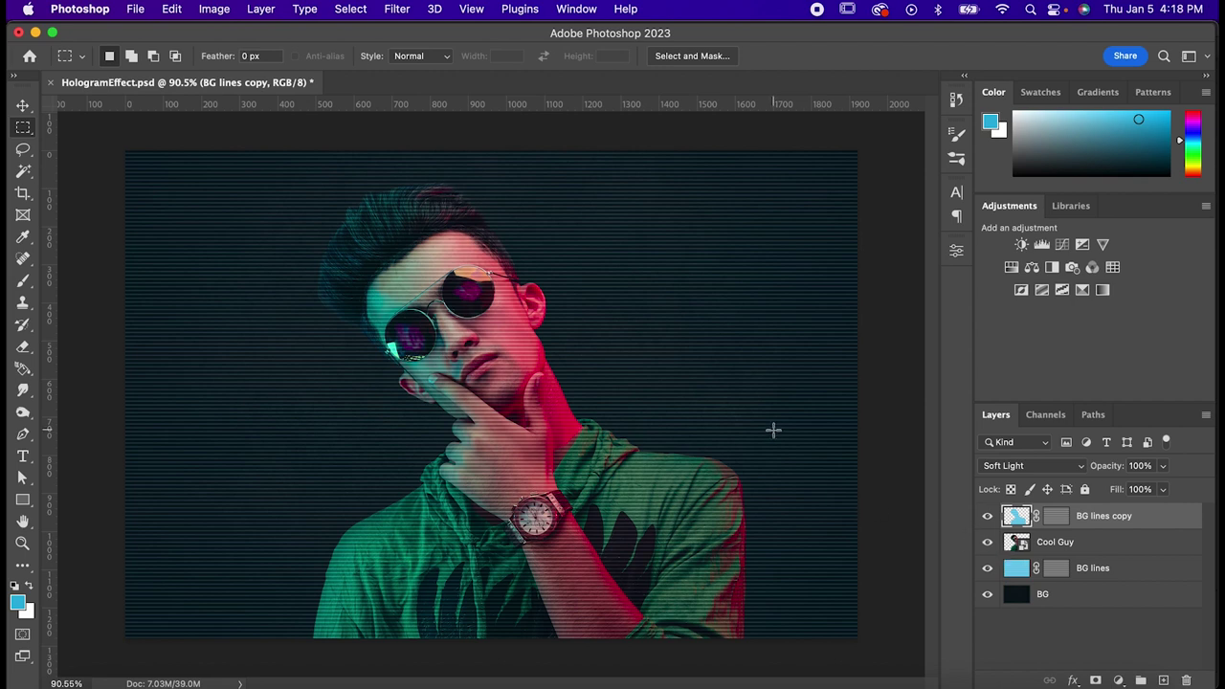
- Lower BG lines to 35% fill, then open Cool Guy's layer style settings
click(1141, 489)
click(1098, 566)
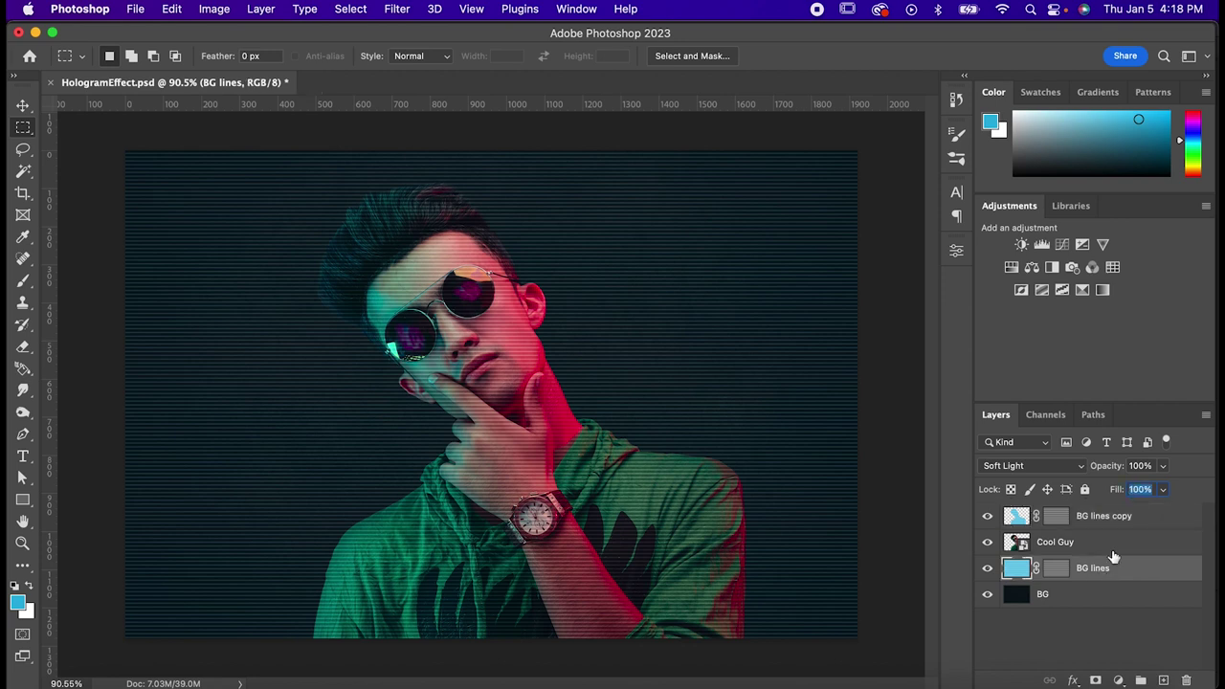
text(35)
key(Return)
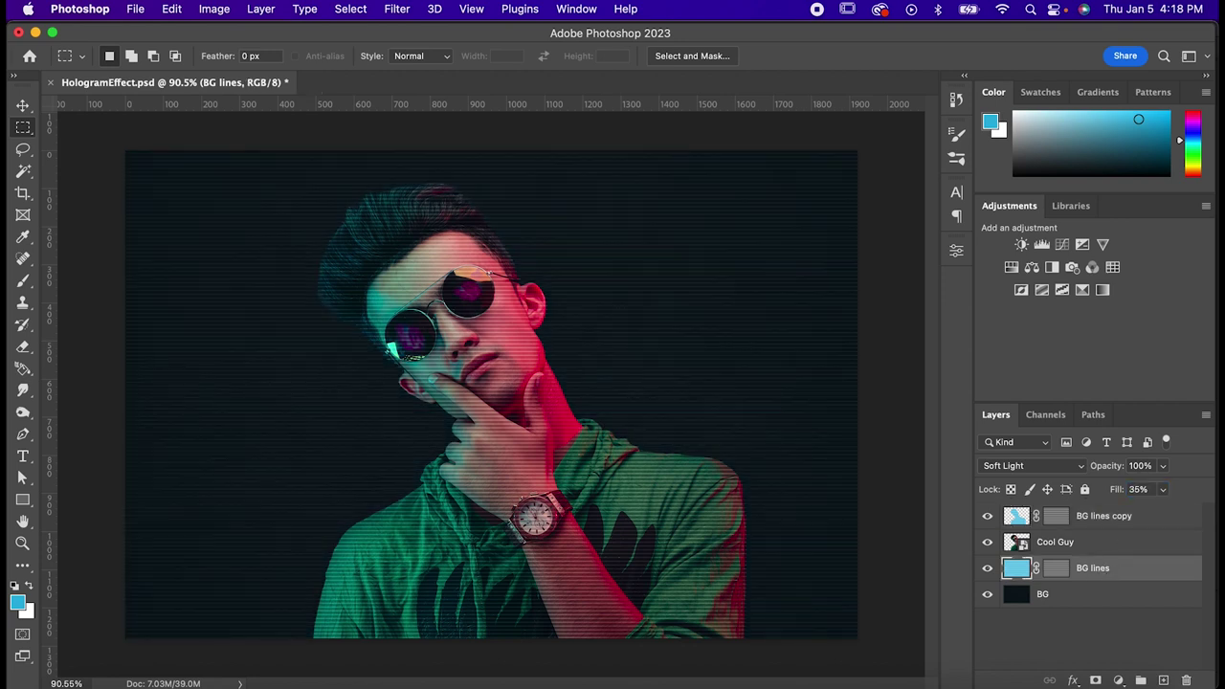
click(1137, 551)
key(v)
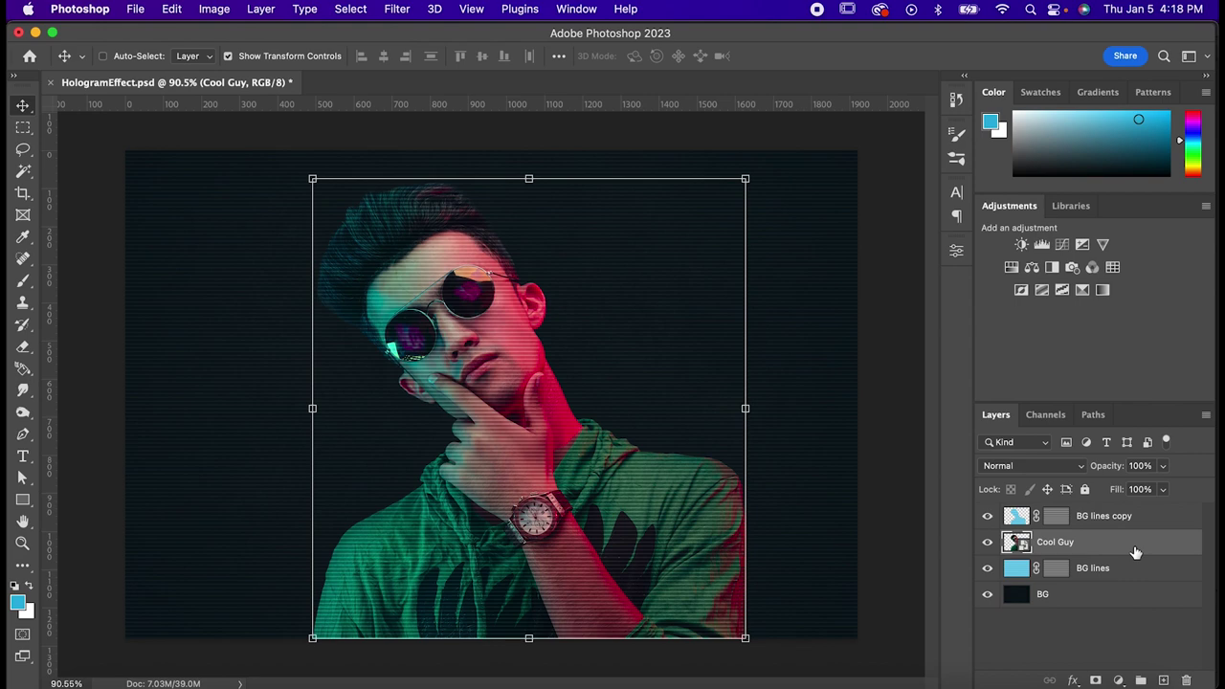
double_click(1134, 552)
- Enable Inner Glow on Cool Guy and set its colour to blue #1480cc
click(582, 267)
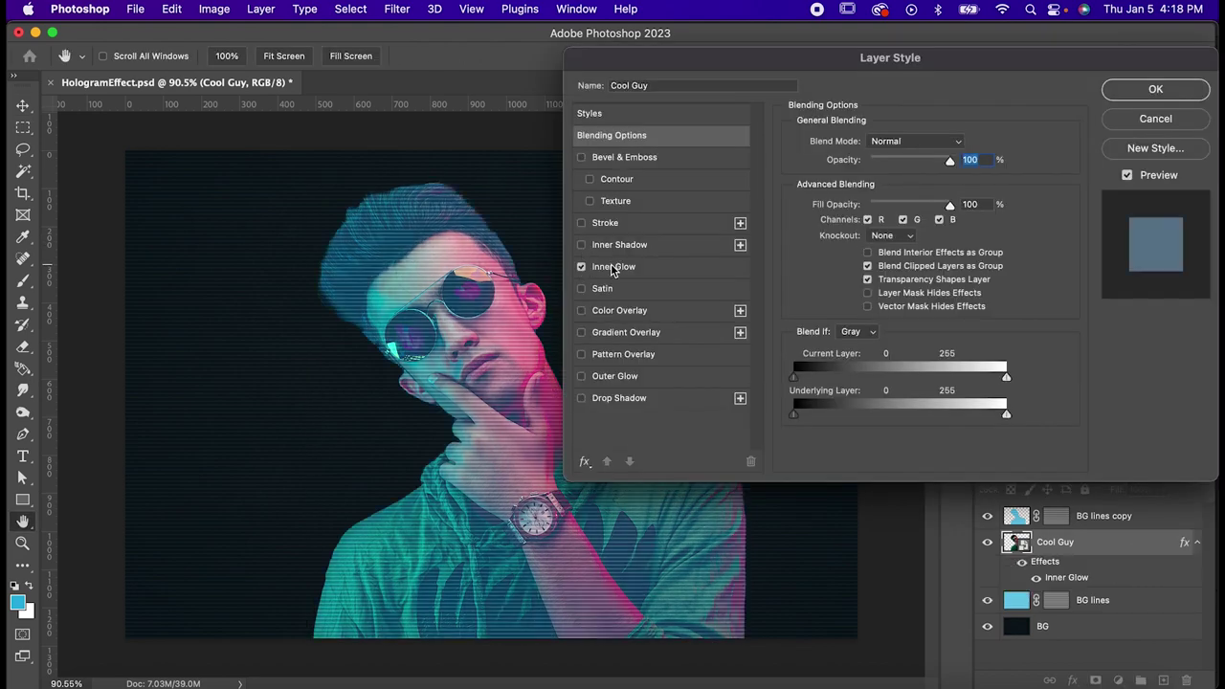
click(613, 268)
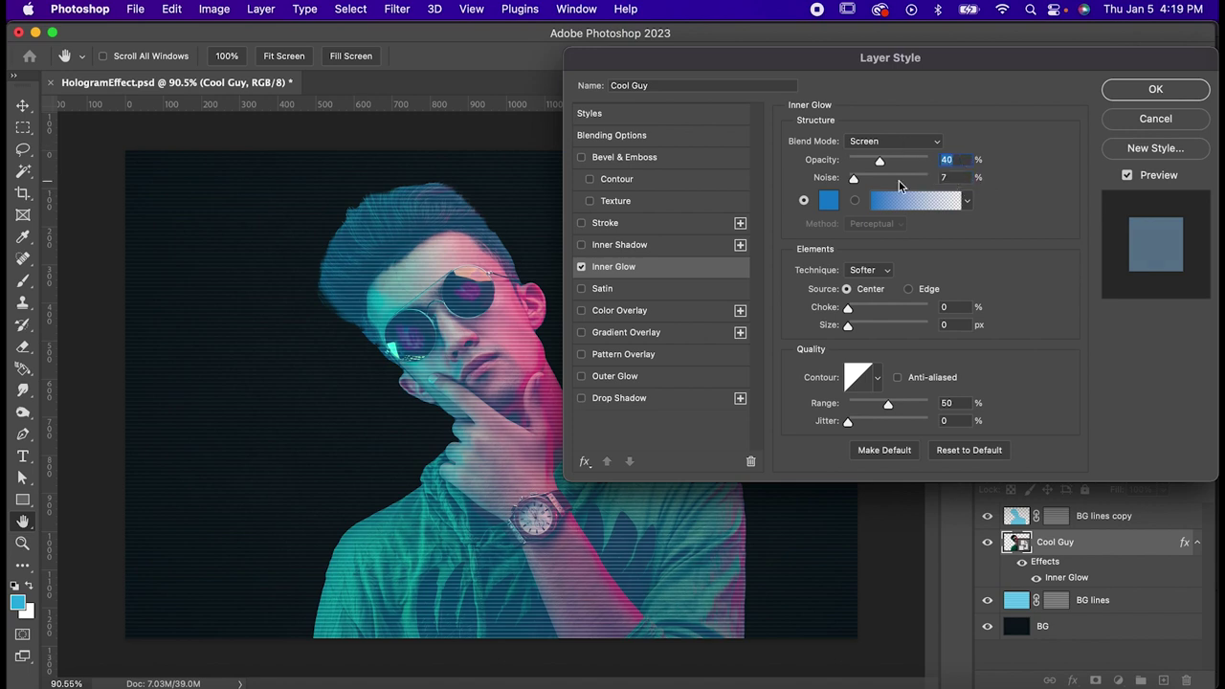
click(833, 202)
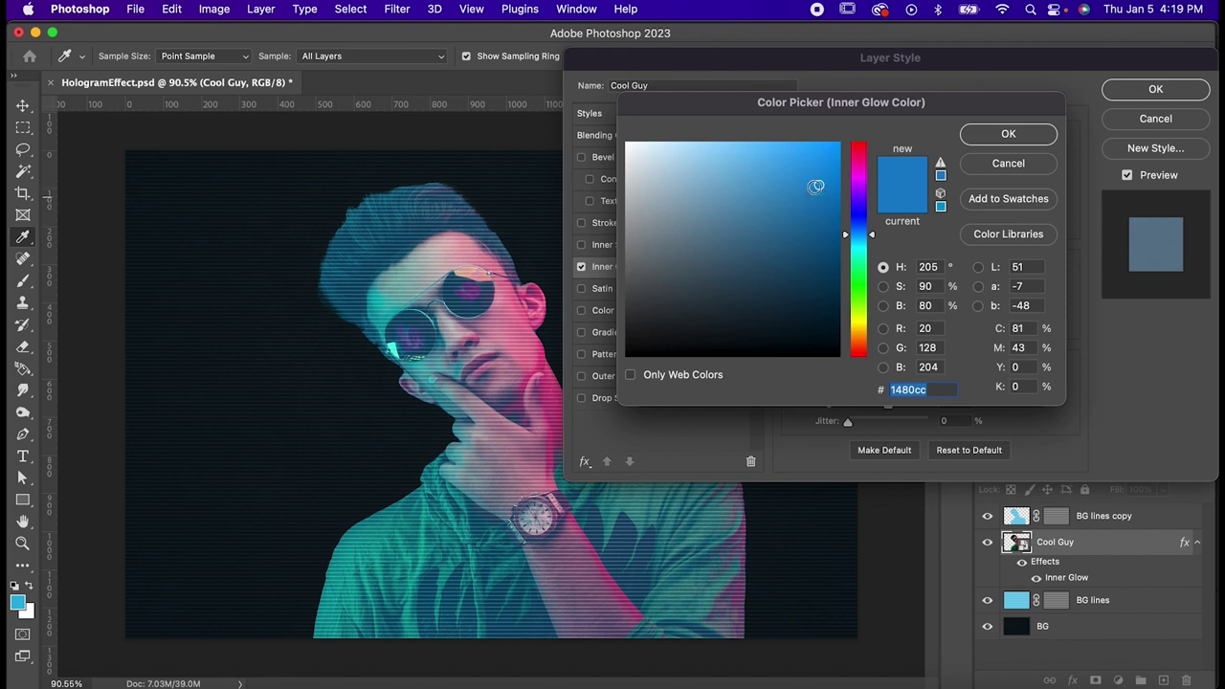
click(972, 135)
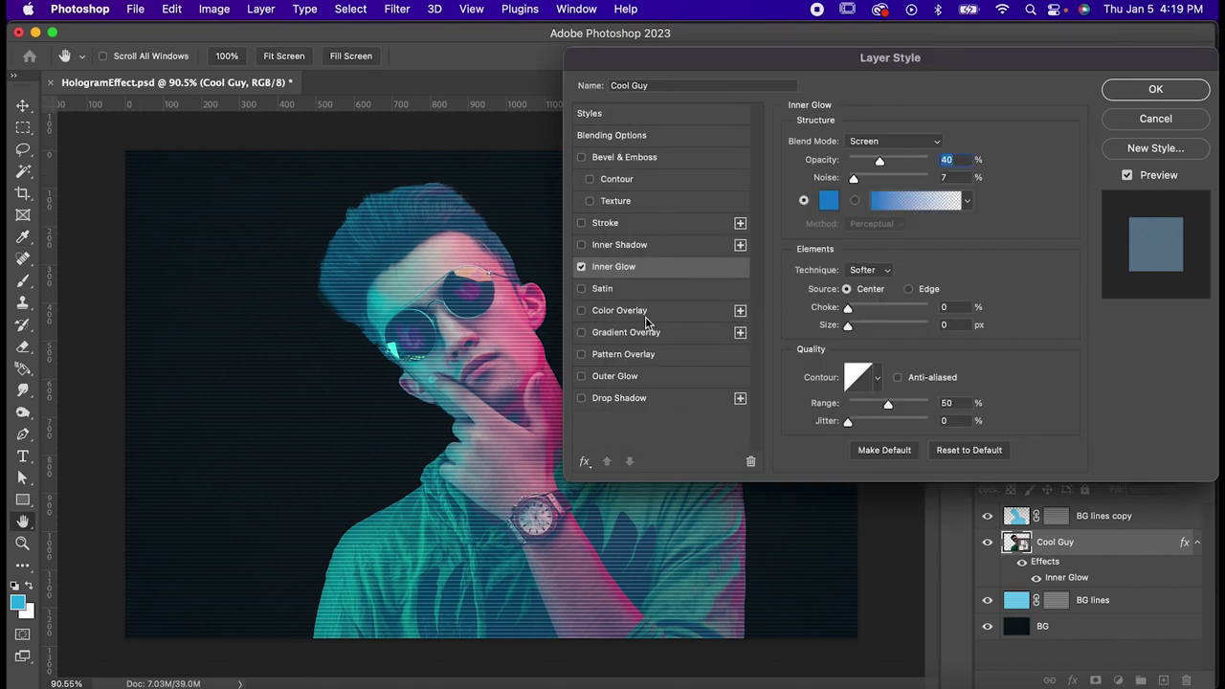
- Add a Color Overlay to Cool Guy using blue #3582d8 in Overlay mode
click(580, 312)
click(617, 312)
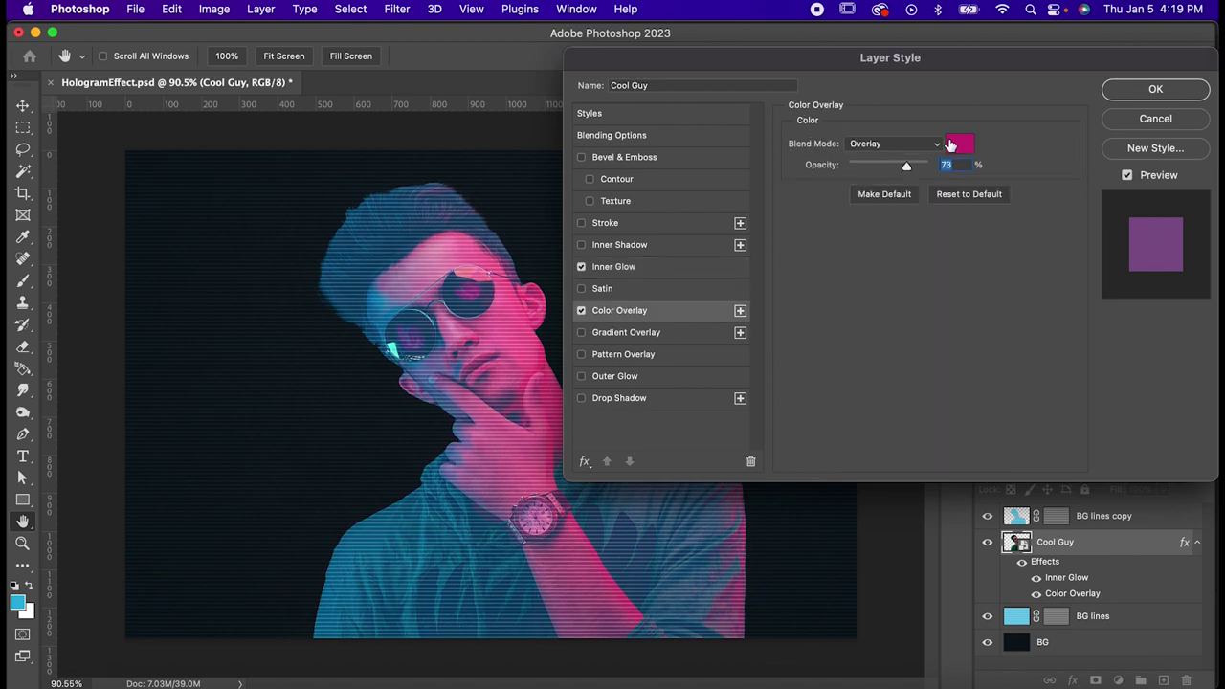
click(950, 144)
click(858, 216)
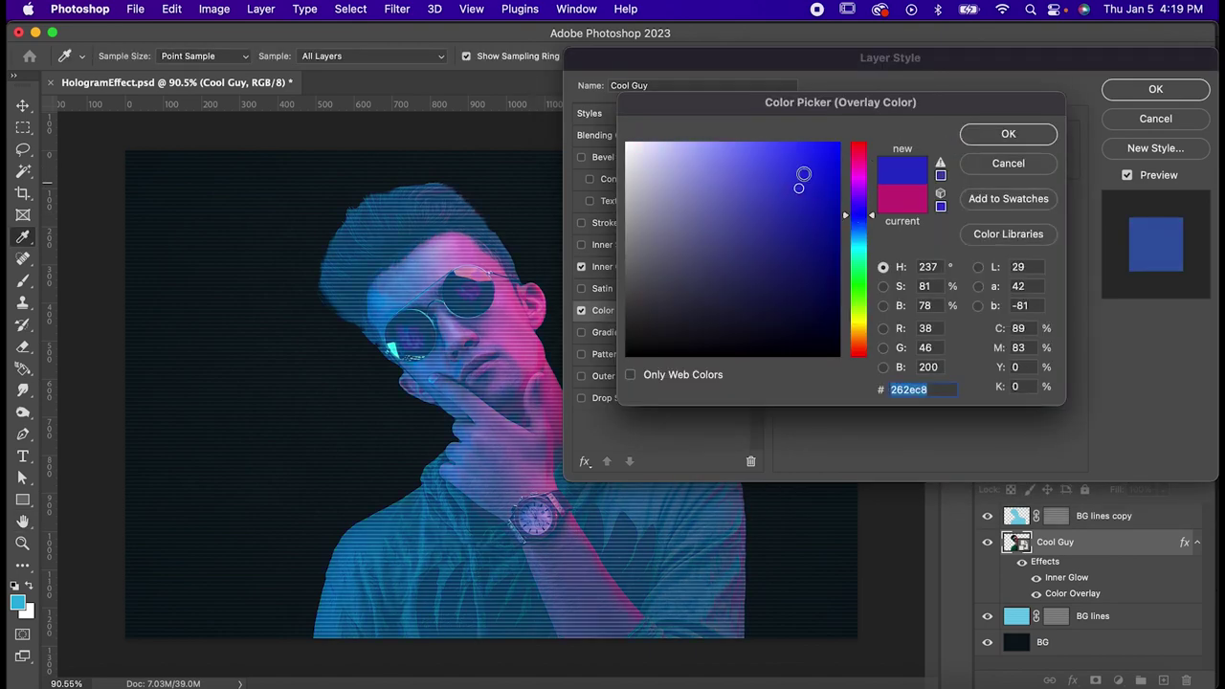
click(786, 175)
click(864, 231)
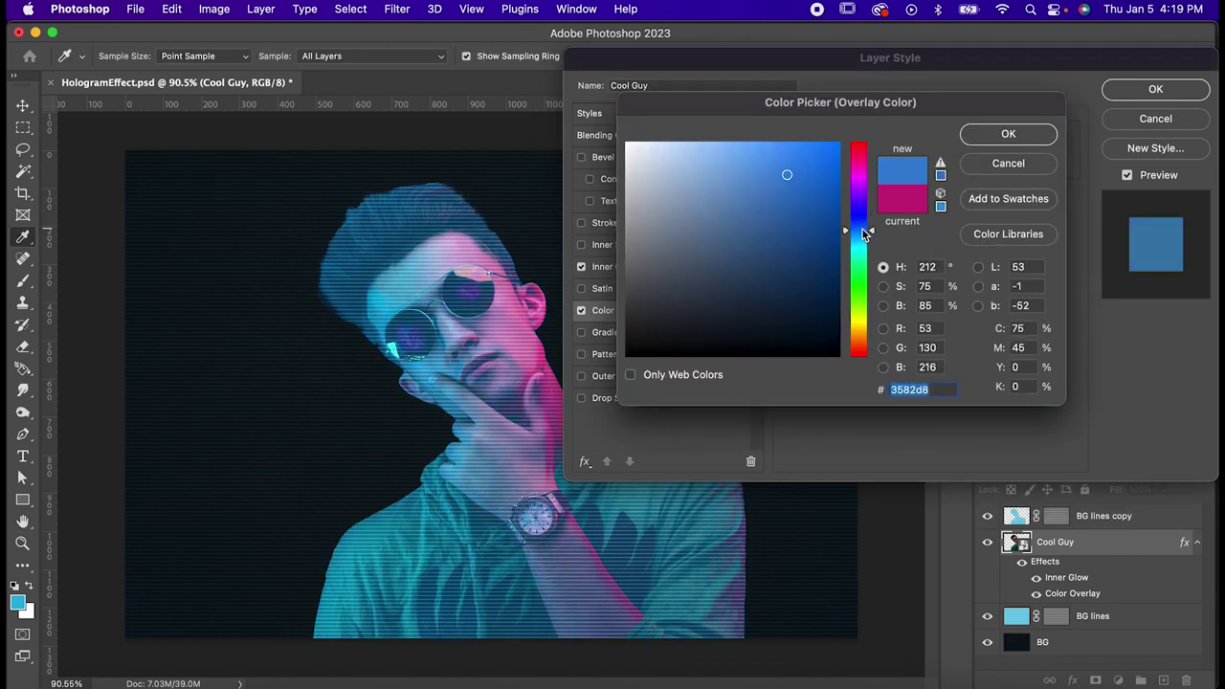
click(1008, 134)
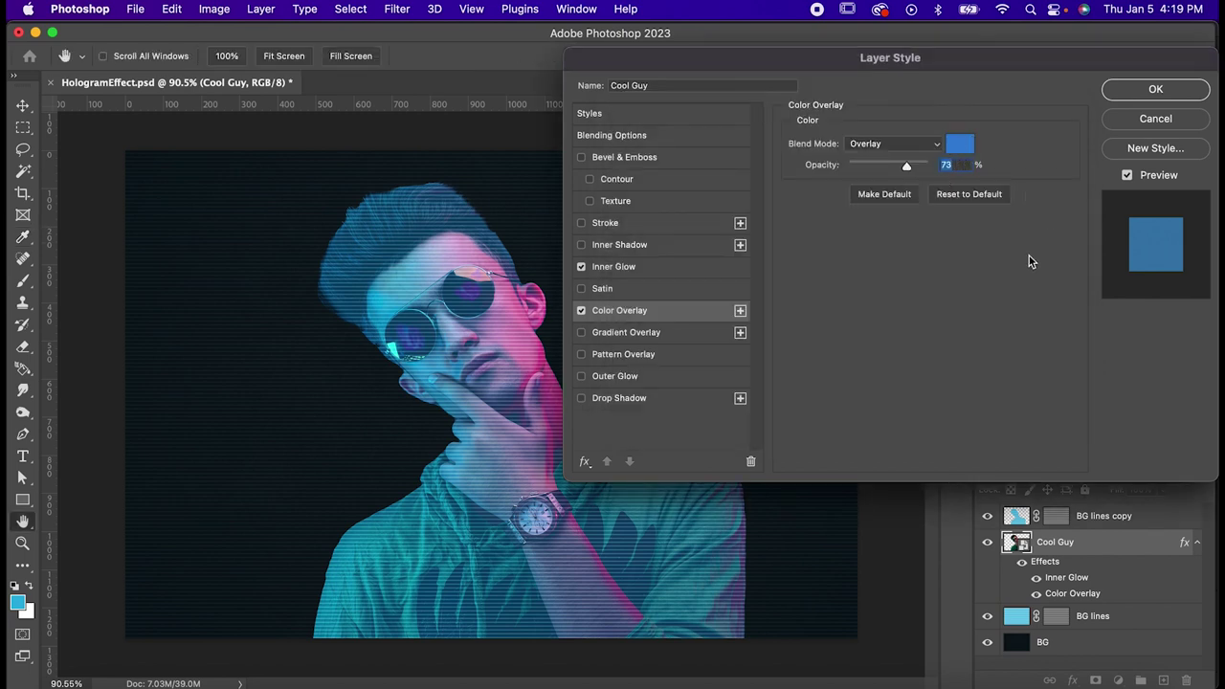
- Drop the Color Overlay to 25%, add an 80 px #6177d6 Outer Glow, and apply the style
text(25)
click(581, 376)
click(619, 378)
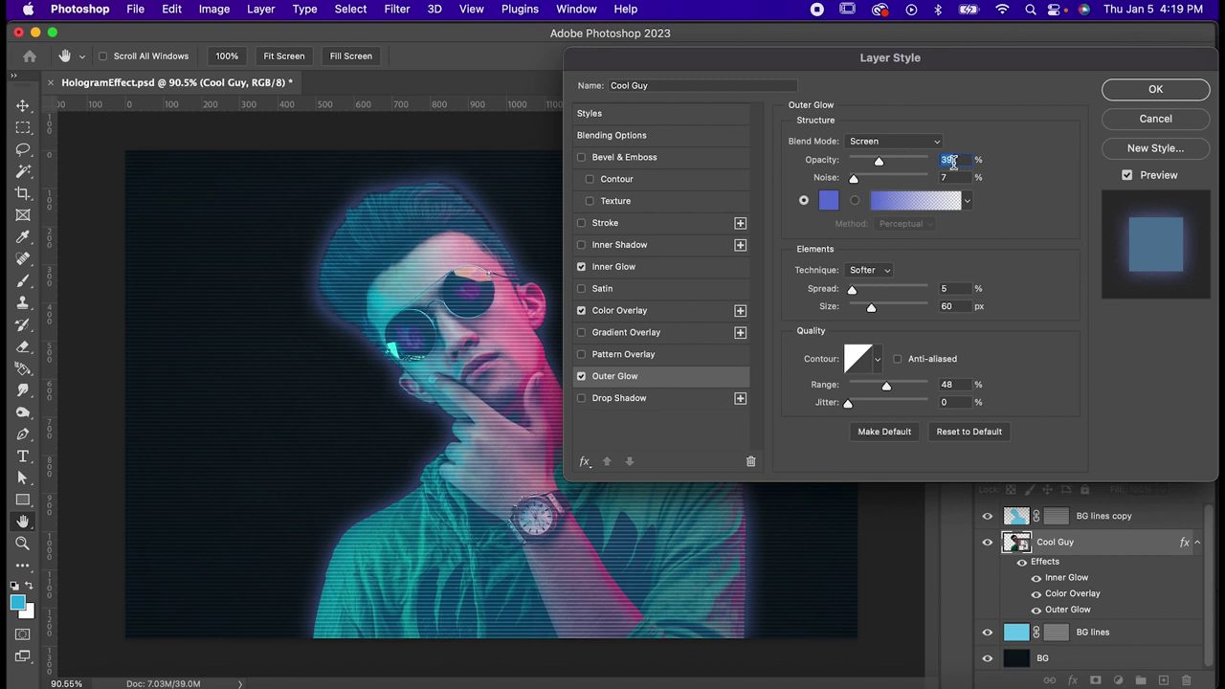
click(830, 203)
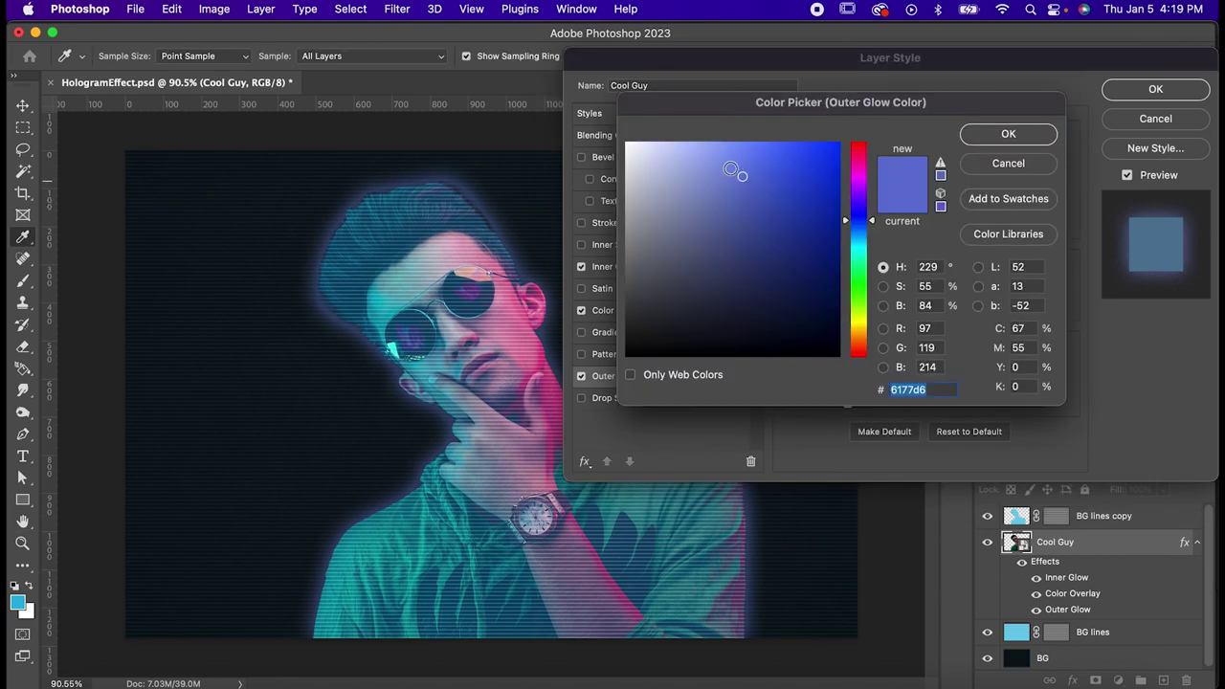
click(1012, 140)
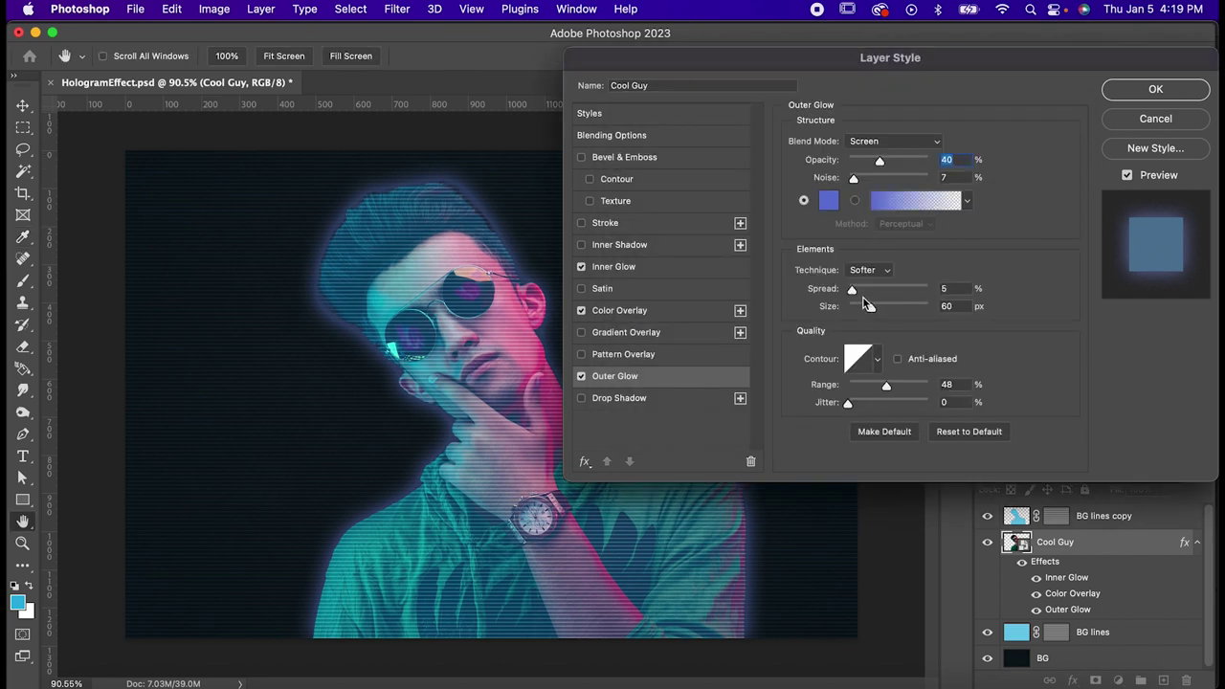
click(960, 304)
text(80)
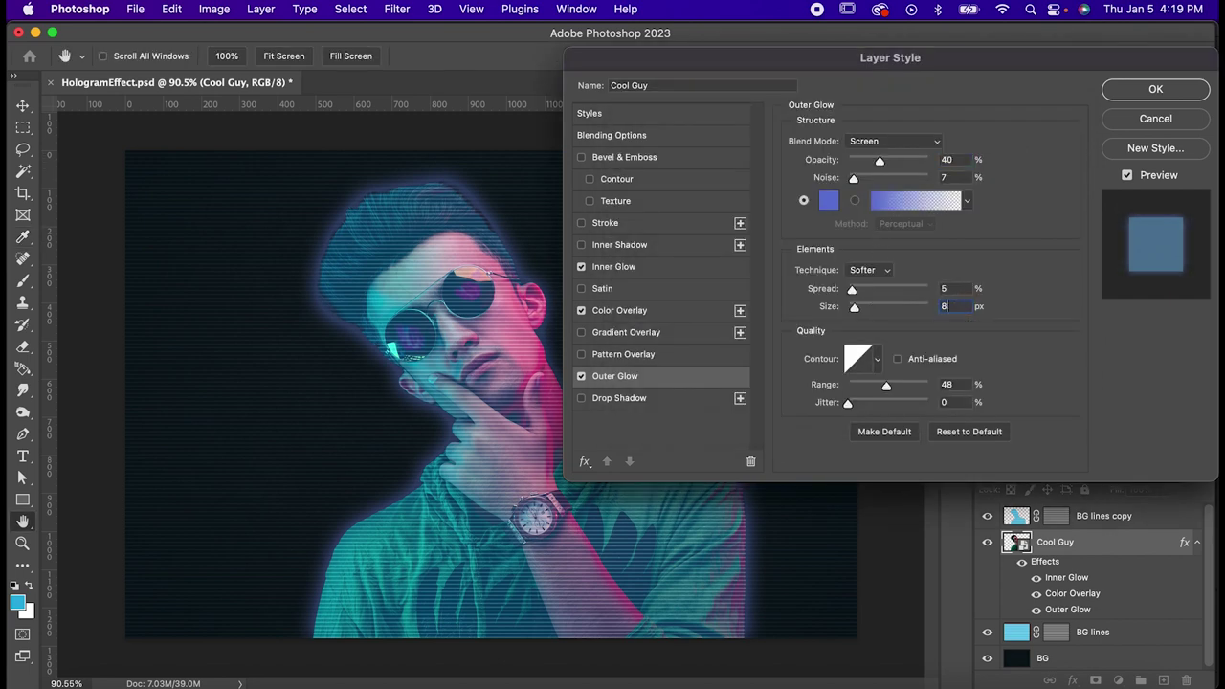
click(1125, 96)
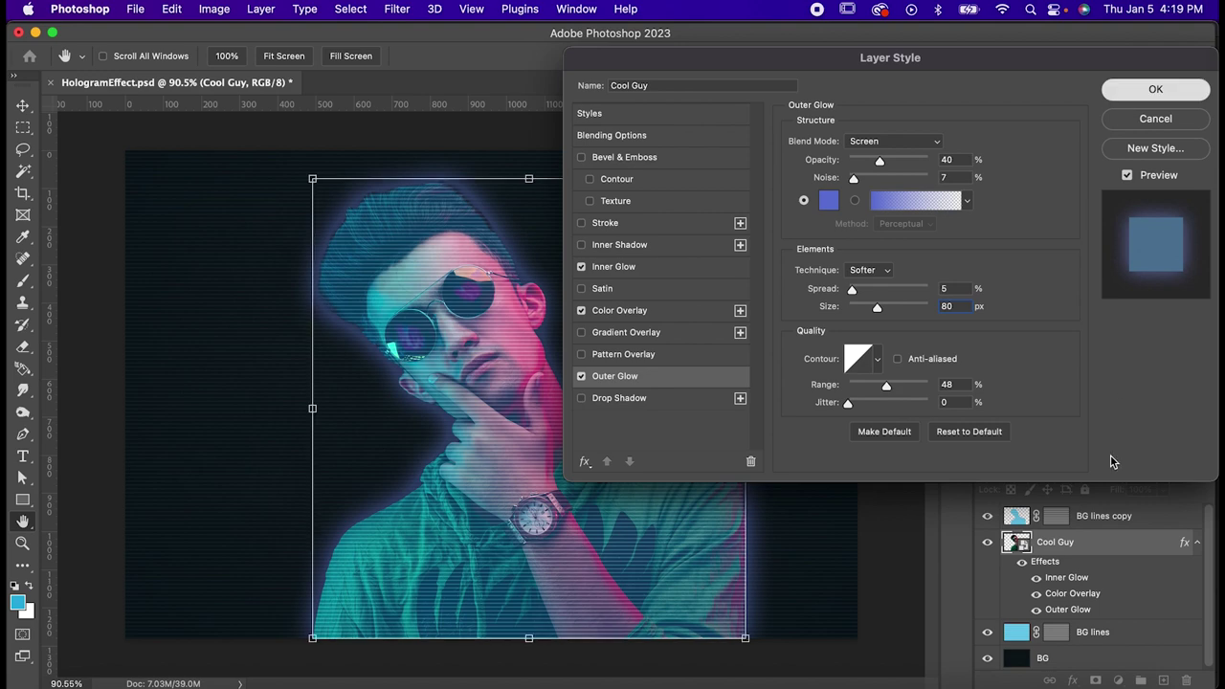
- Set Cool Guy's opacity to 90% and add a new empty layer above it
click(1138, 465)
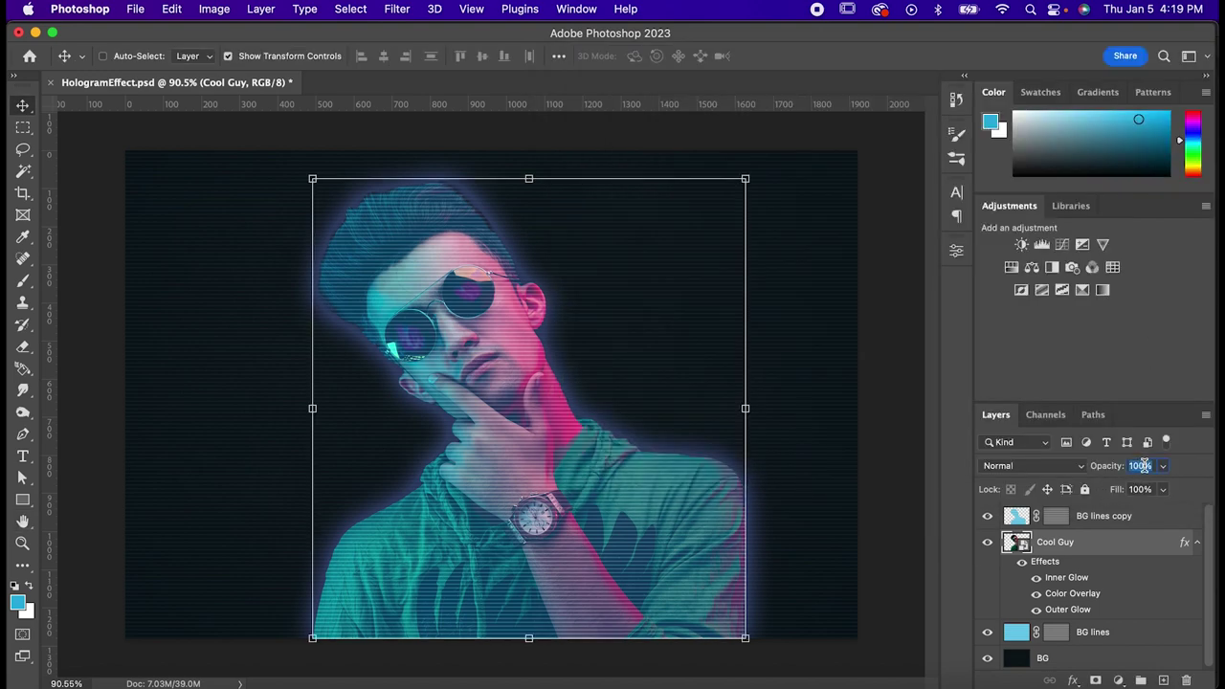
text(90)
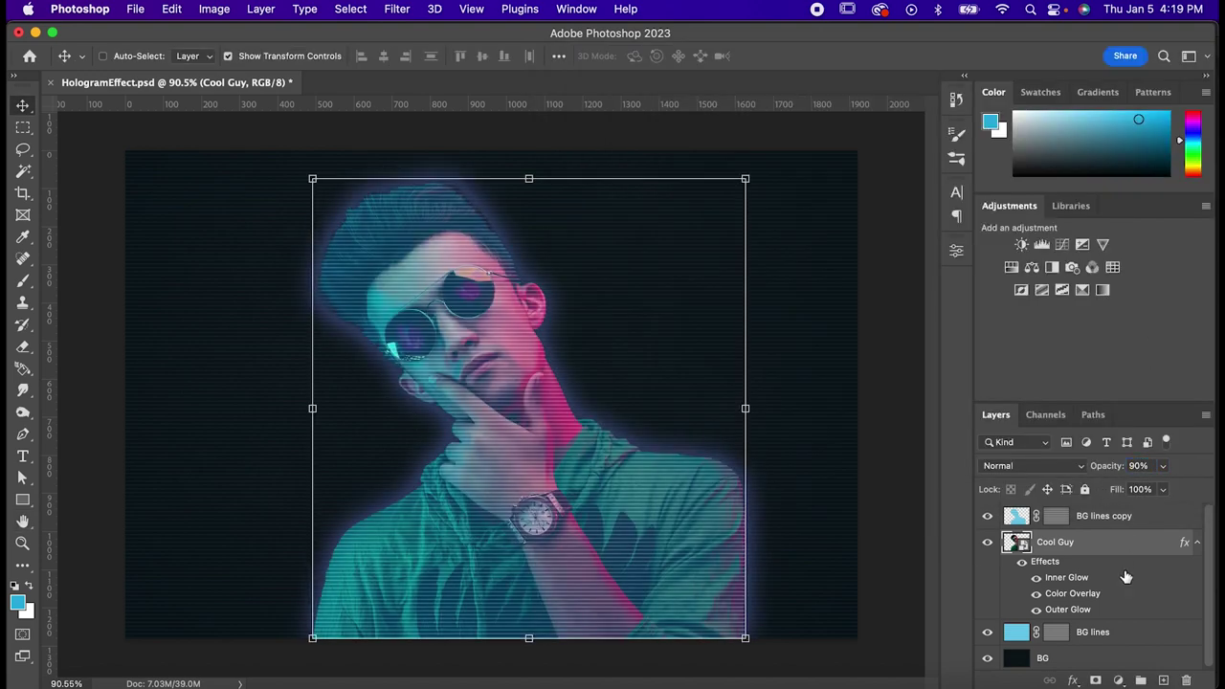
drag(1041, 552, 1030, 641)
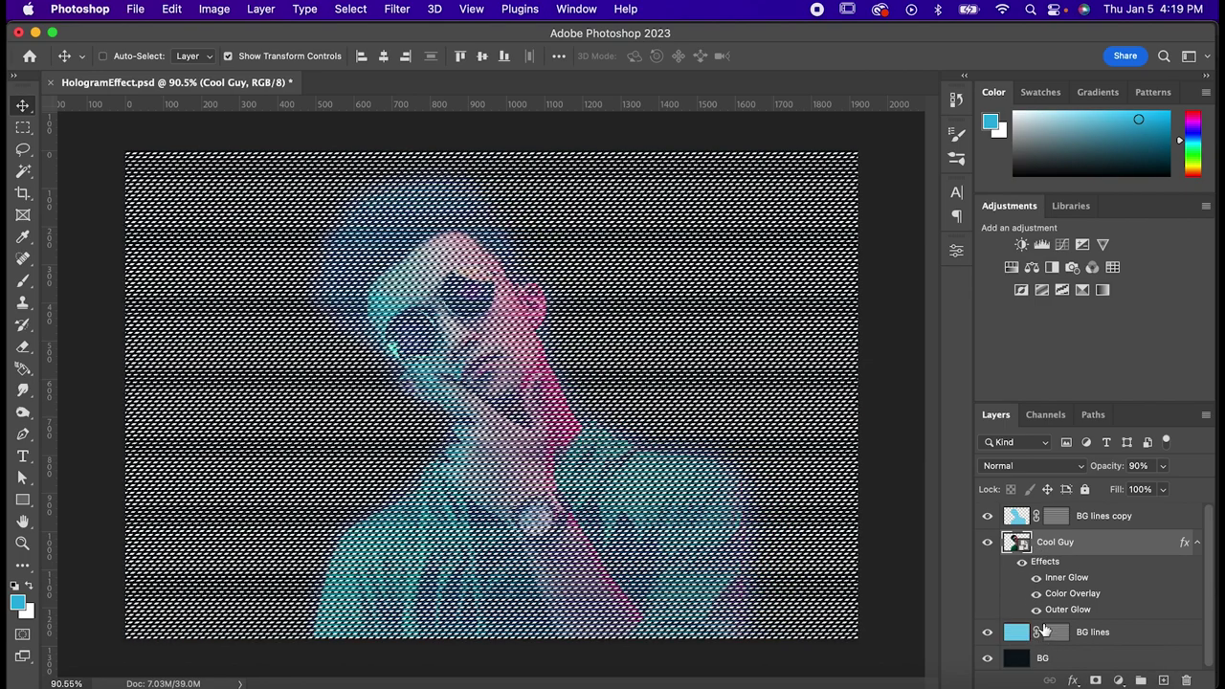
click(1162, 679)
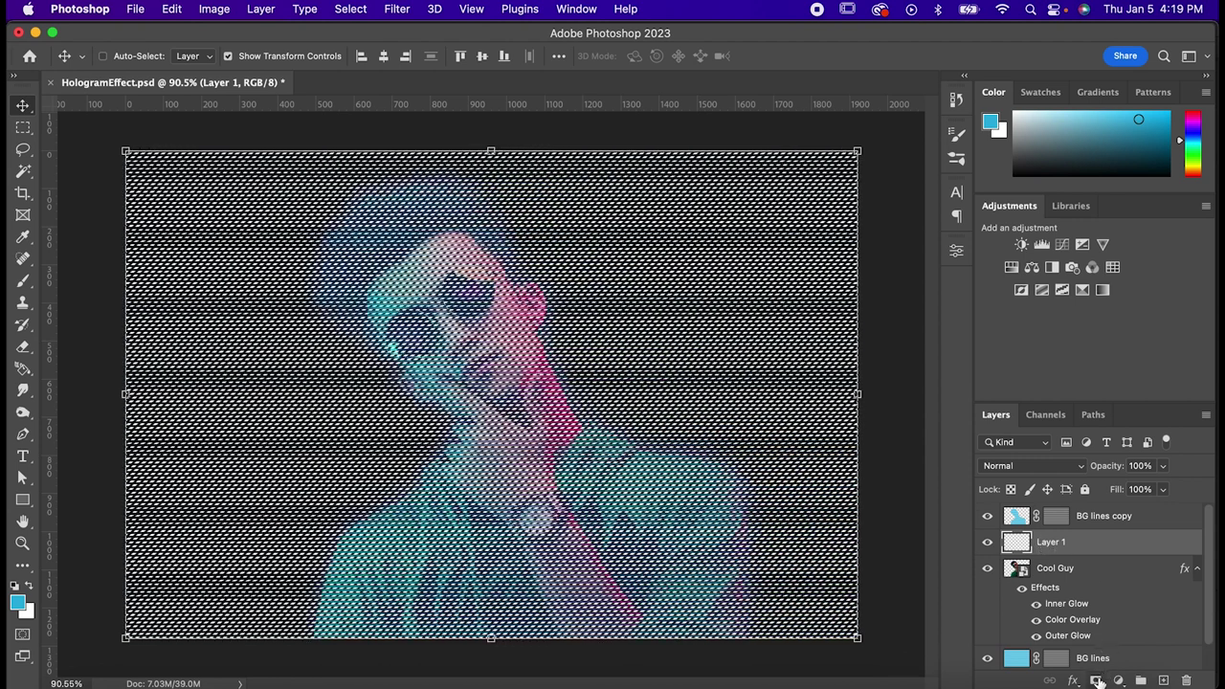
- Mask Layer 1 and set the foreground colour to light cyan #43b6dc
click(1096, 680)
click(20, 600)
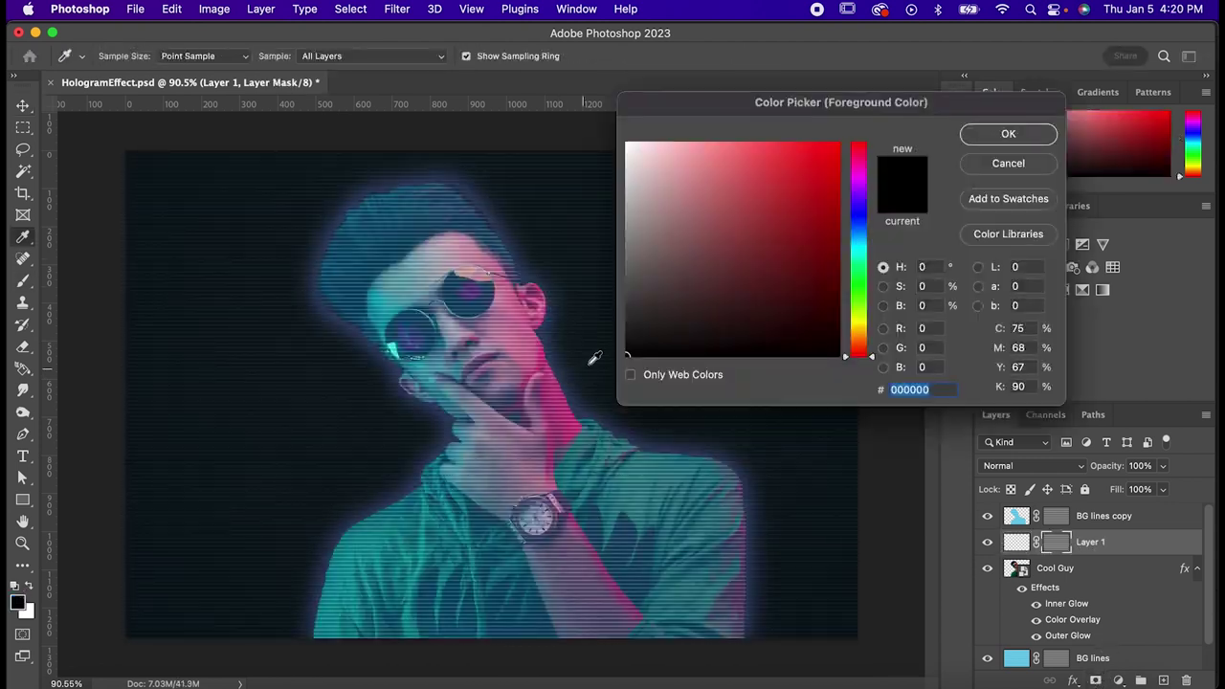
click(865, 226)
click(771, 194)
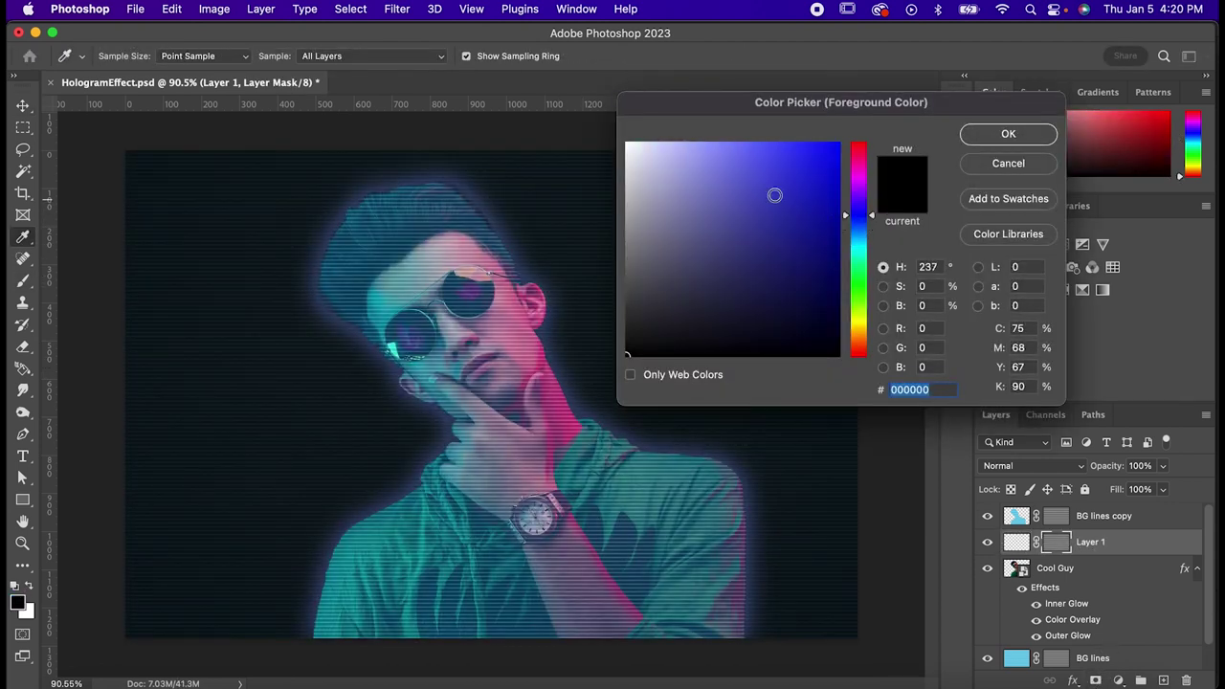
click(859, 240)
click(774, 171)
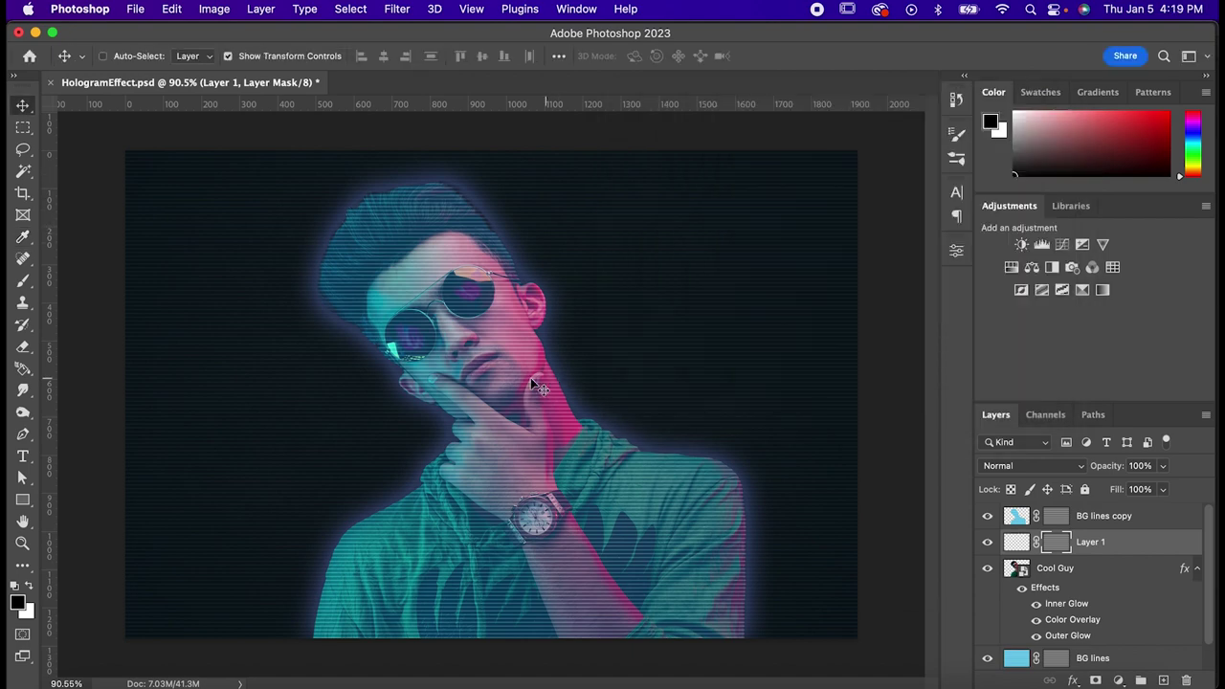
- Pick an 80 px Special Effects particle brush, sample cyan, and target Layer 1's pixels
key(b)
right_click(571, 341)
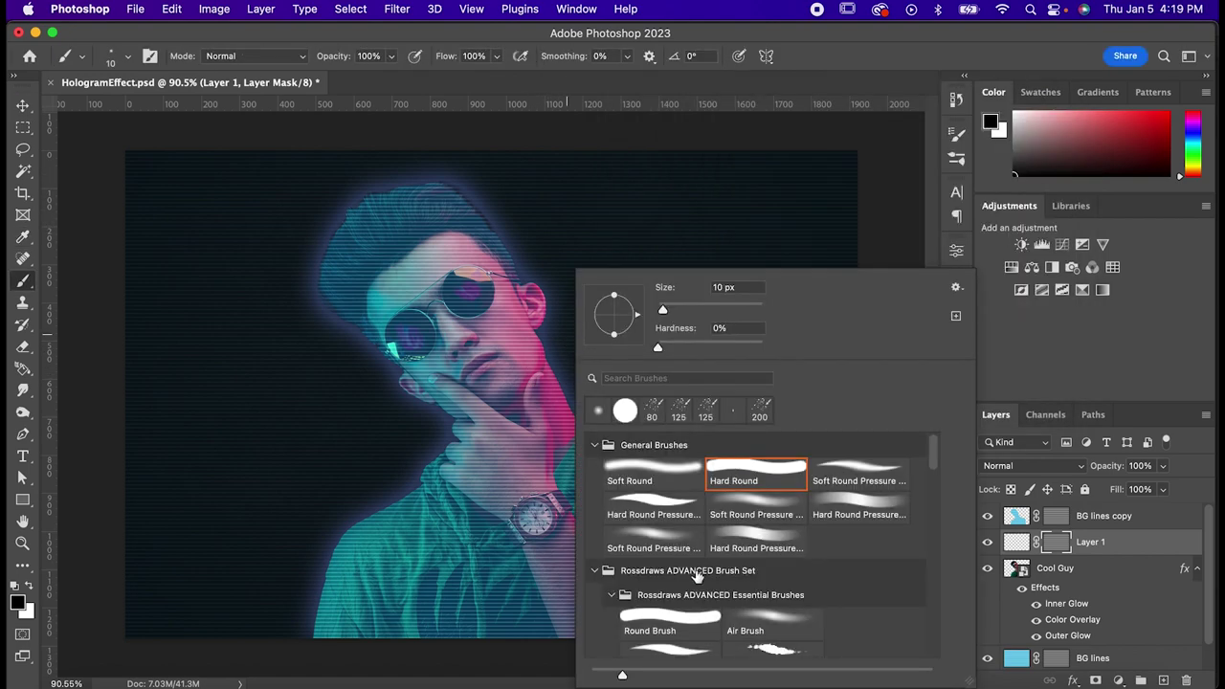
scroll(696, 574, down, 10)
double_click(678, 548)
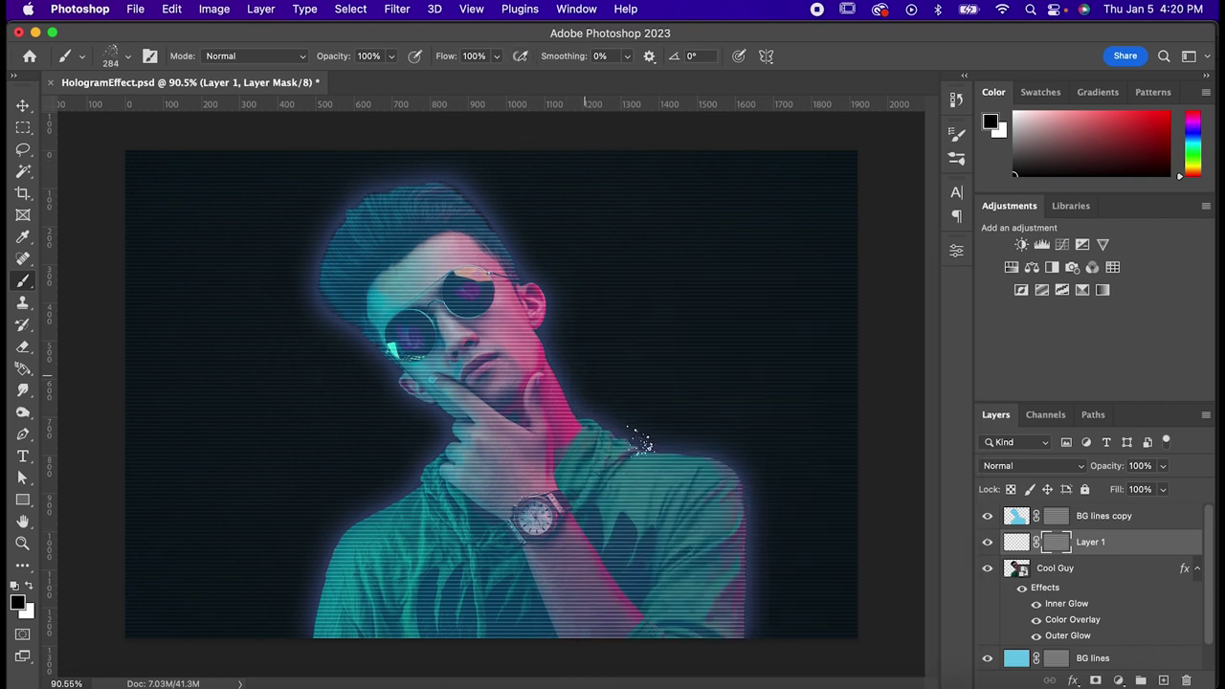
alt+click(593, 393)
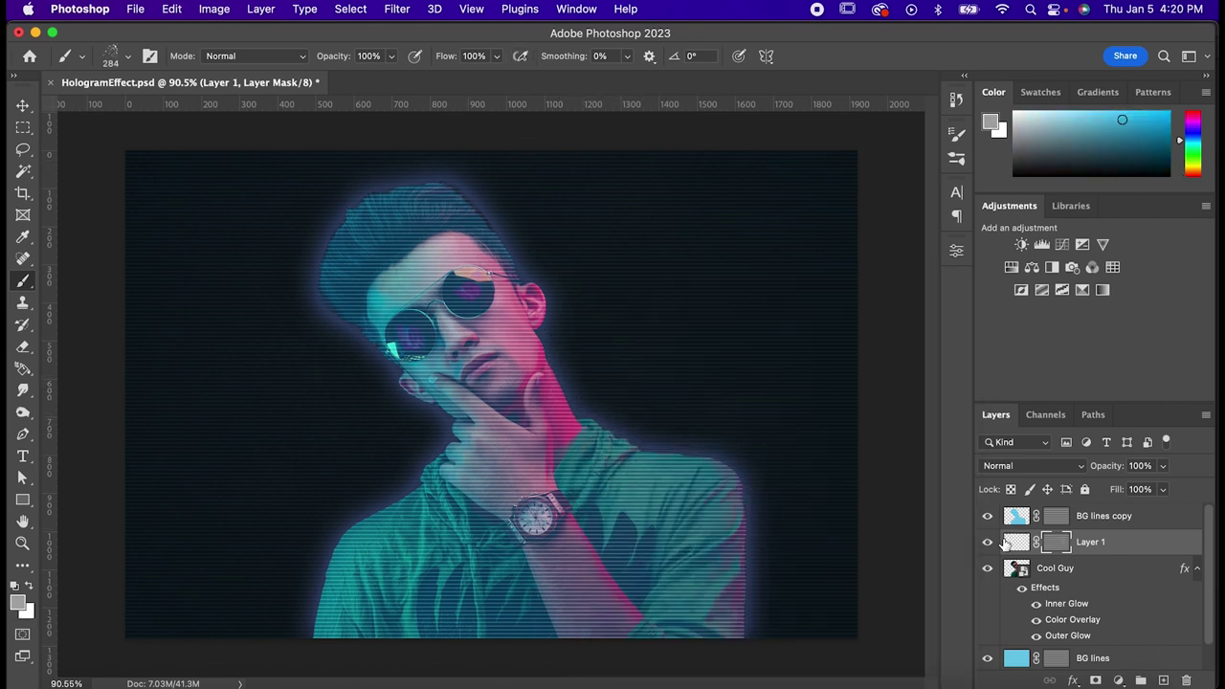
click(1013, 541)
key(bracketleft)
key(bracketleft)
key(bracketleft)
key(bracketleft)
key(bracketleft)
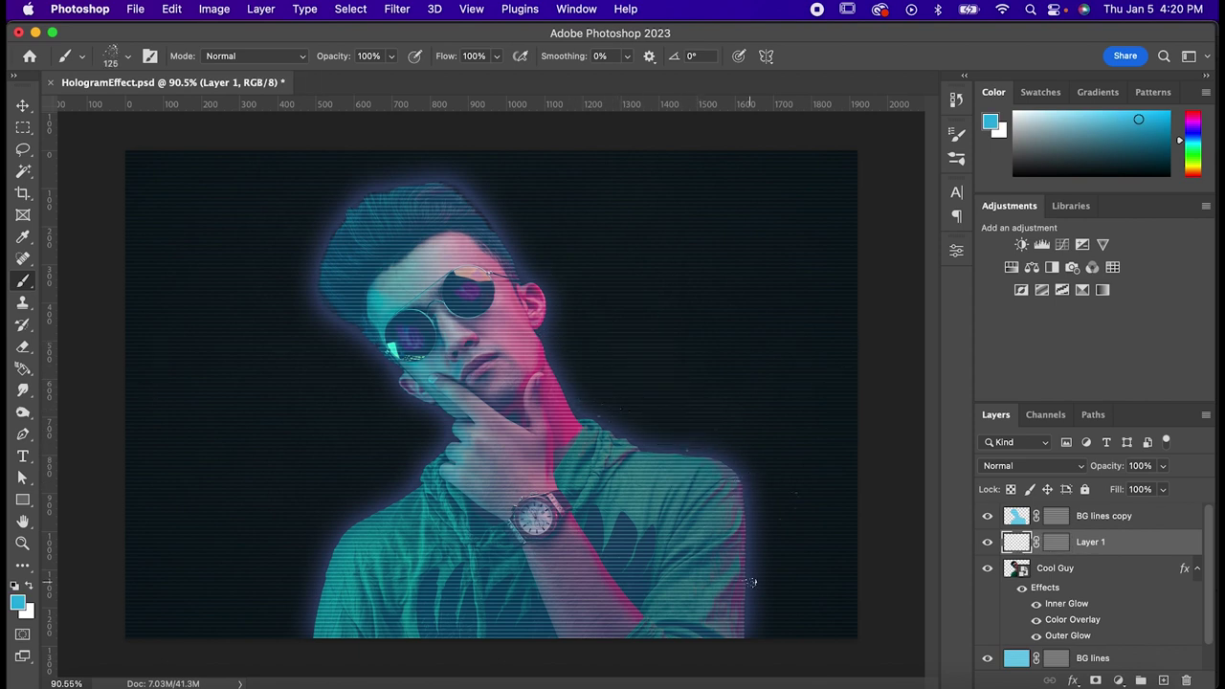
key(bracketleft)
key(bracketleft)
key(bracketleft)
- Stamp cyan particles beside the hair, then flatten the brush tip into a 90° line
click(507, 201)
right_click(364, 395)
mouse_move(433, 314)
mouse_down()
mouse_move(412, 280)
mouse_move(412, 322)
mouse_up()
key(Return)
- Paint five short horizontal cyan glitch streaks around the head and shirt
scroll(405, 464, up, 3)
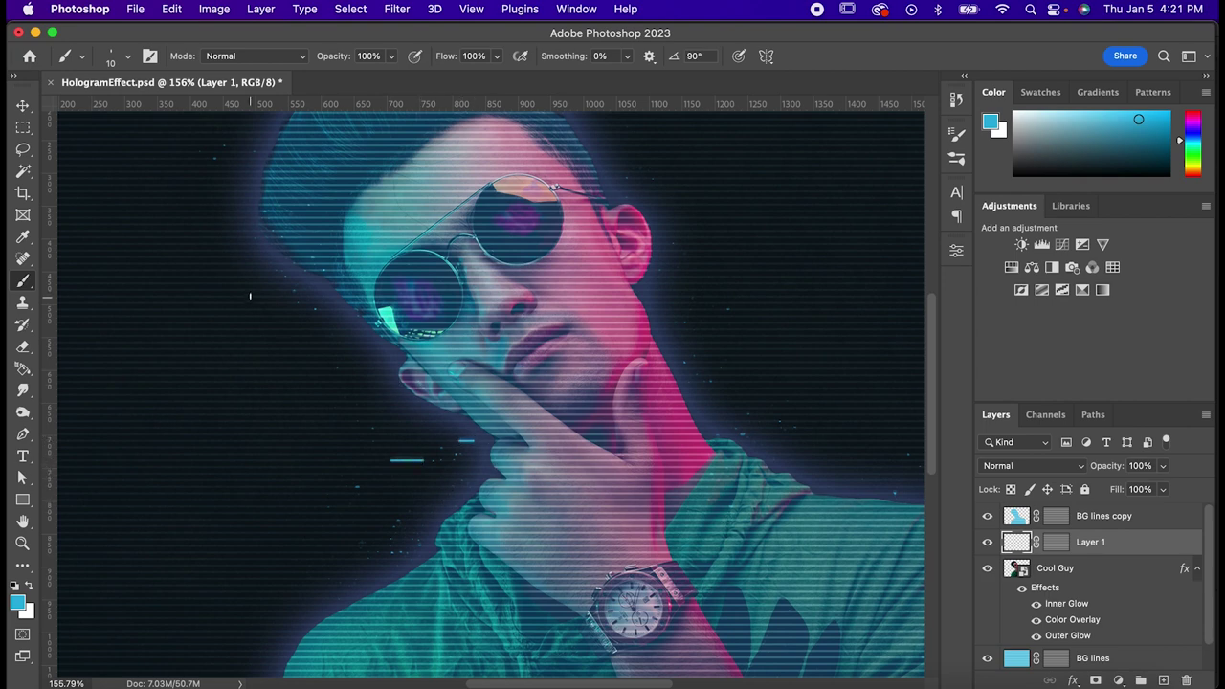
drag(260, 271, 320, 270)
scroll(383, 271, up, 5)
scroll(383, 271, right, 3)
drag(451, 244, 511, 244)
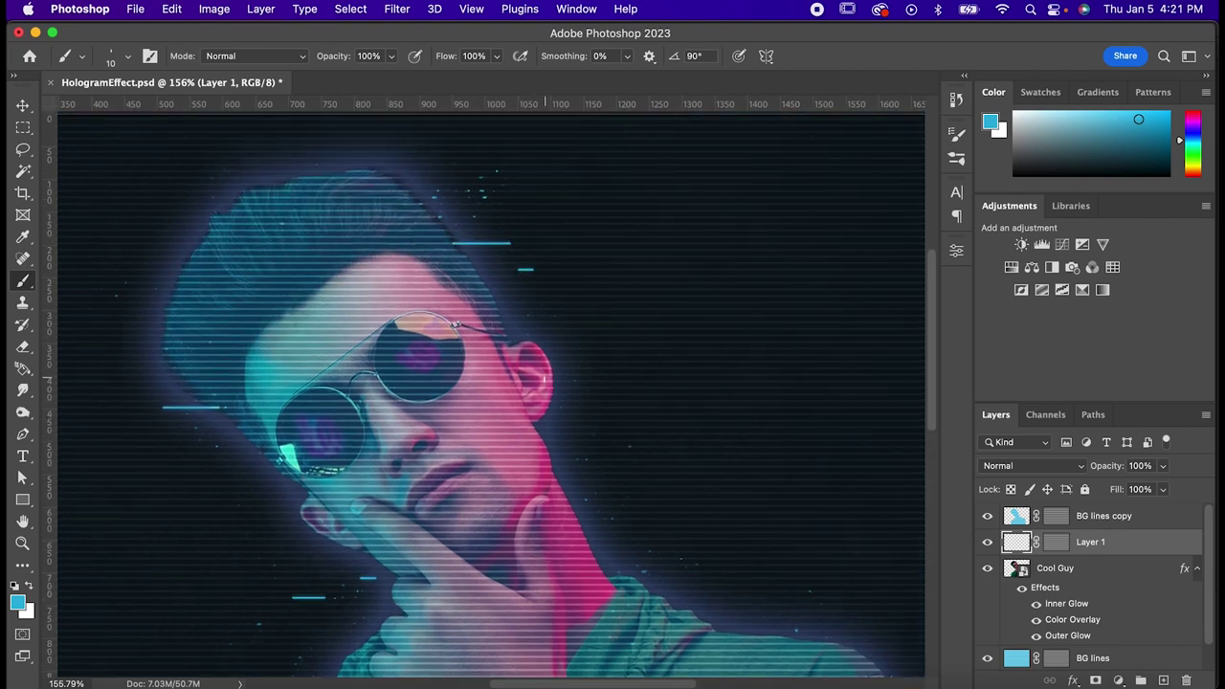
scroll(759, 448, down, 5)
scroll(759, 448, right, 3)
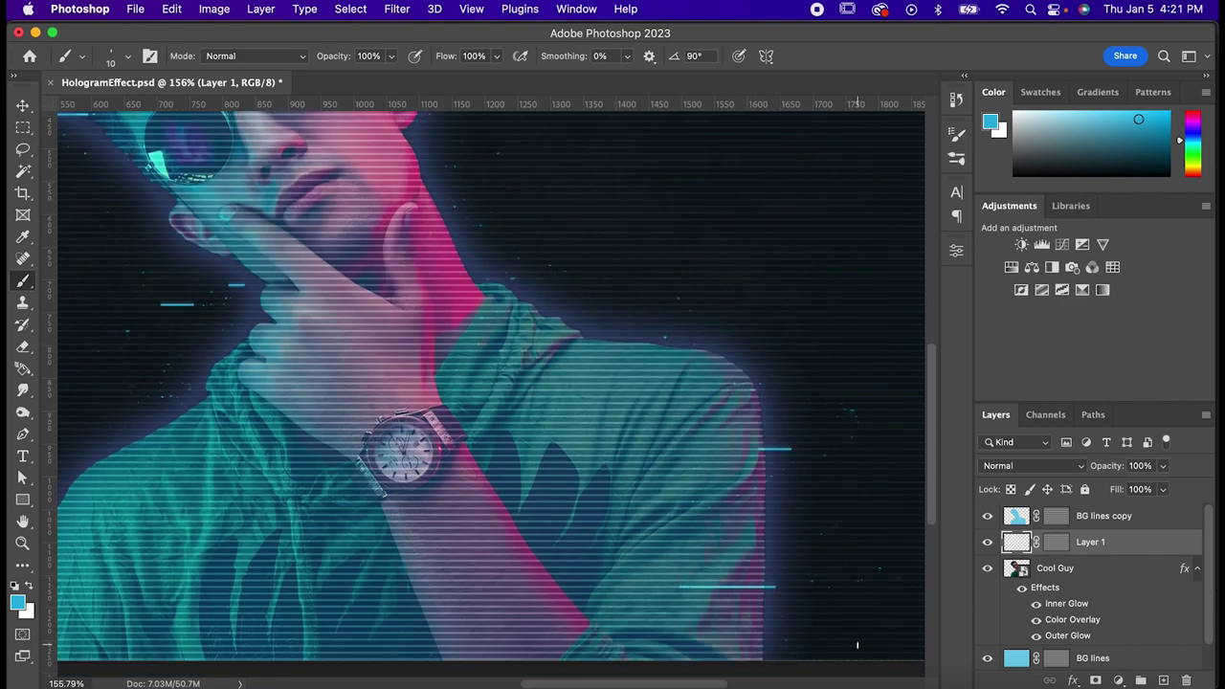
scroll(626, 572, left, 5)
drag(411, 474, 363, 475)
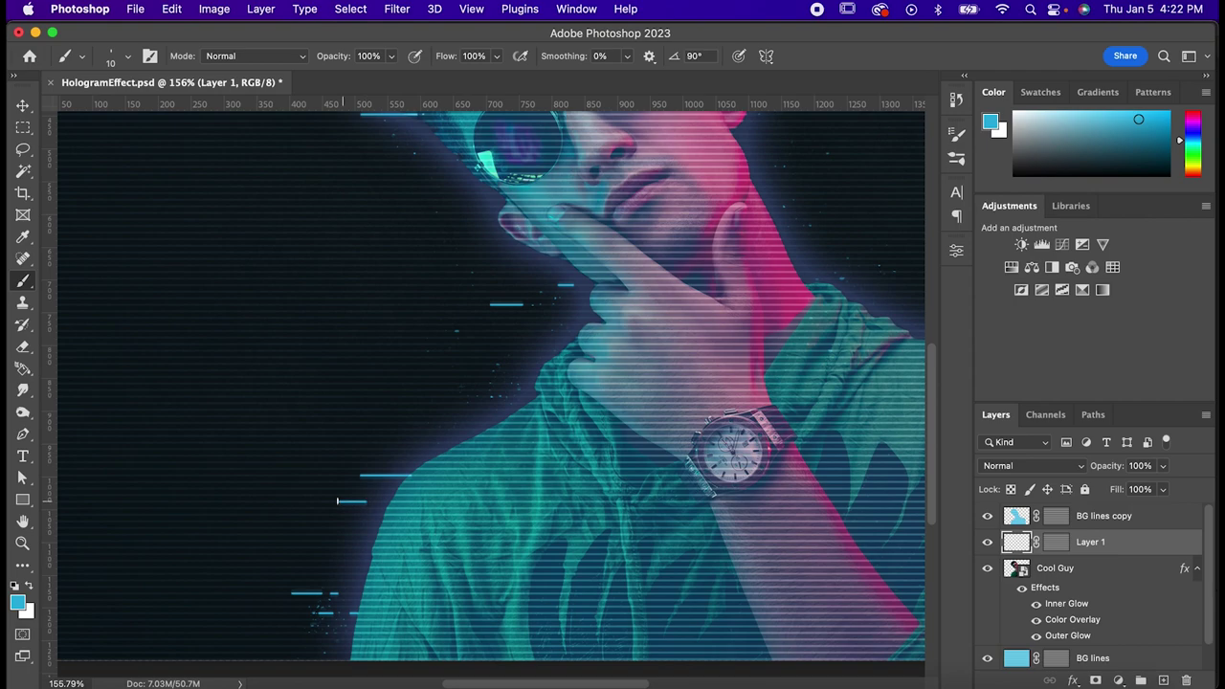
scroll(337, 501, down, 5)
scroll(412, 192, up, 6)
drag(414, 287, 365, 287)
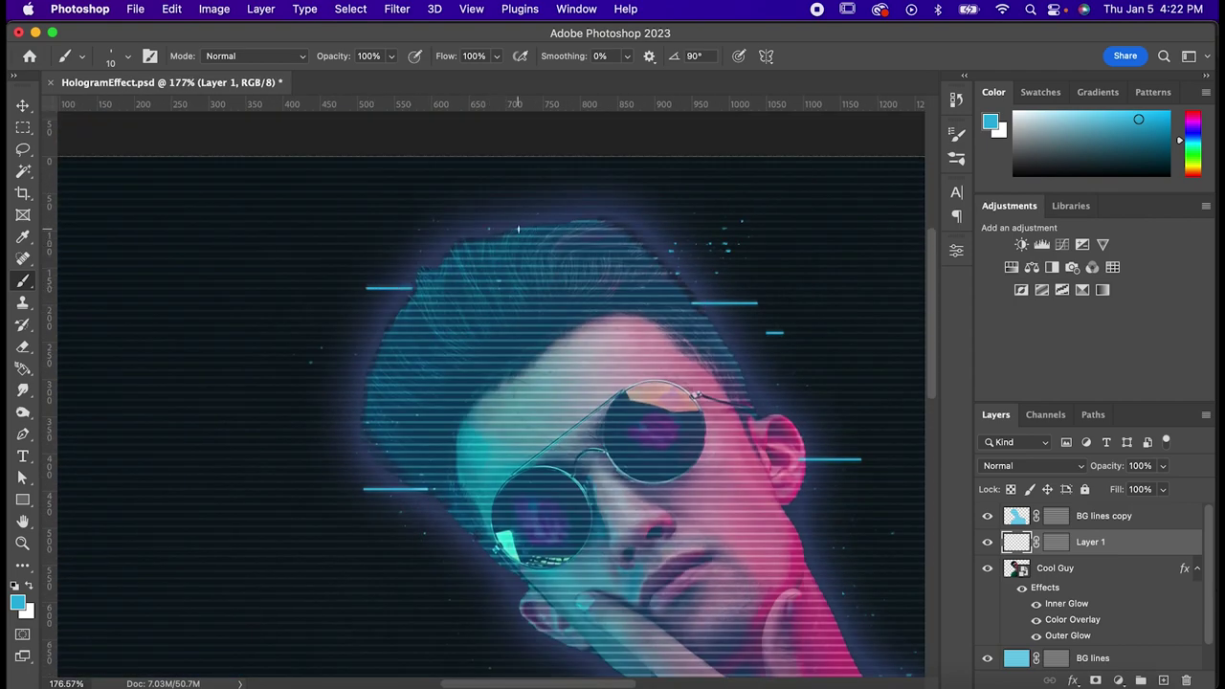
drag(642, 192, 678, 192)
scroll(566, 495, down, 5)
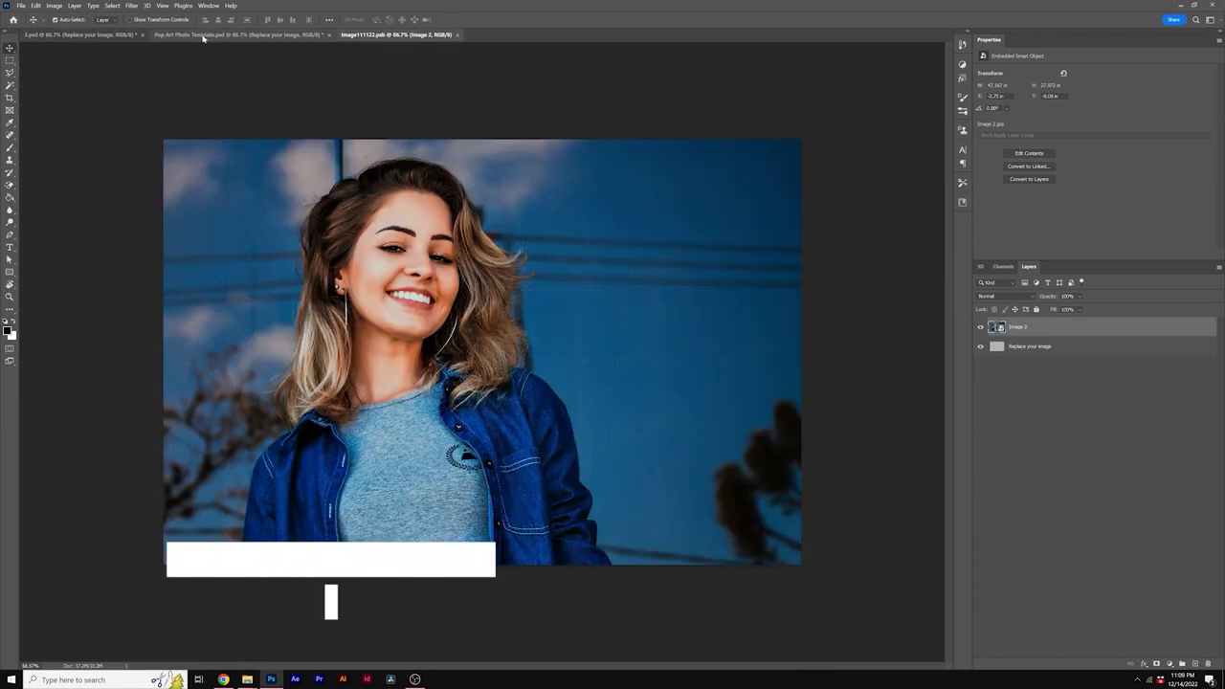
- Switch to the Pop Art Photo Template document via its tab at the top of the workspace
click(203, 36)
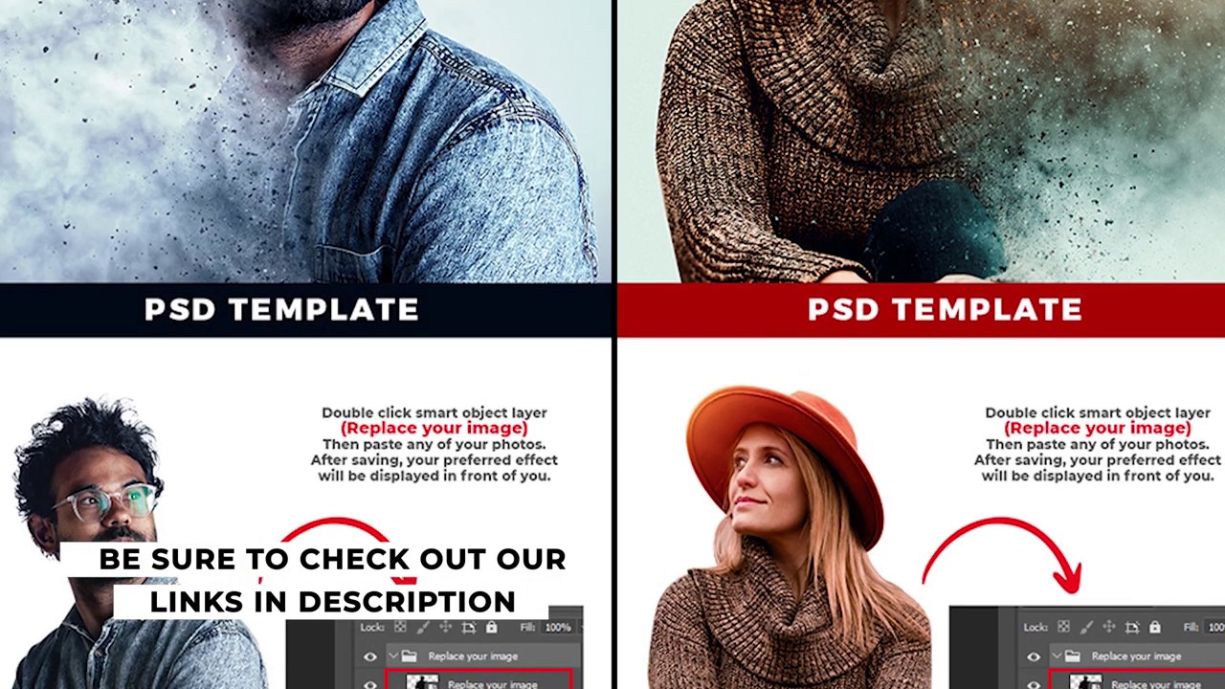